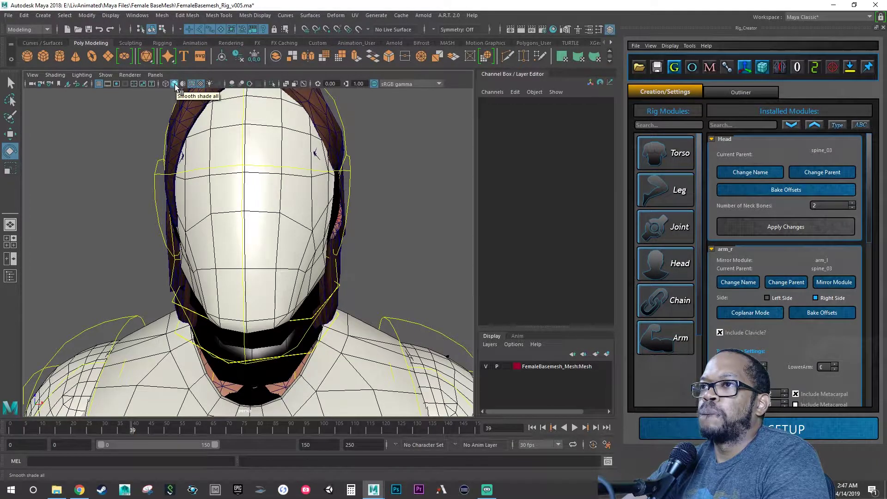
# Examine the head's inner meshes and bone placement in wireframe from the side and front.
pyautogui.click(164, 84)
pyautogui.keyDown('alt'); pyautogui.moveTo(221, 203); pyautogui.dragTo(335, 208); pyautogui.keyUp('alt')
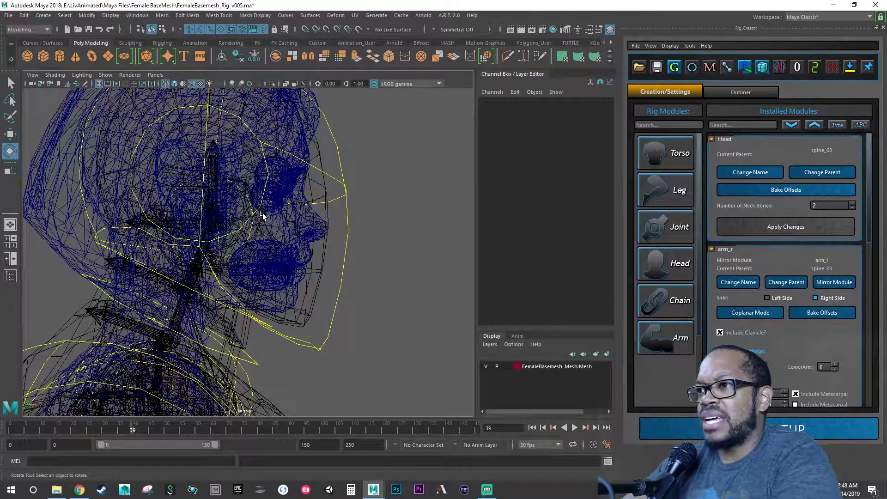
pyautogui.scroll(4, 268, 213)
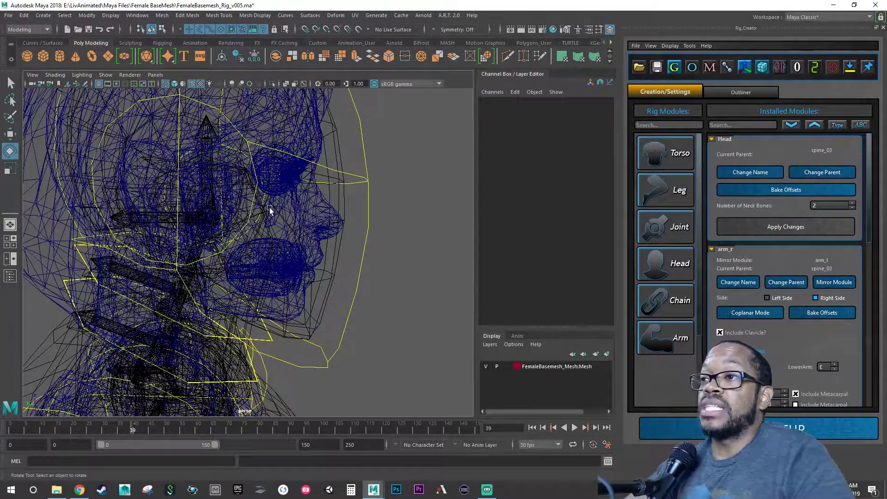
pyautogui.keyDown('alt'); pyautogui.moveTo(267, 172); pyautogui.dragTo(247, 178); pyautogui.keyUp('alt')
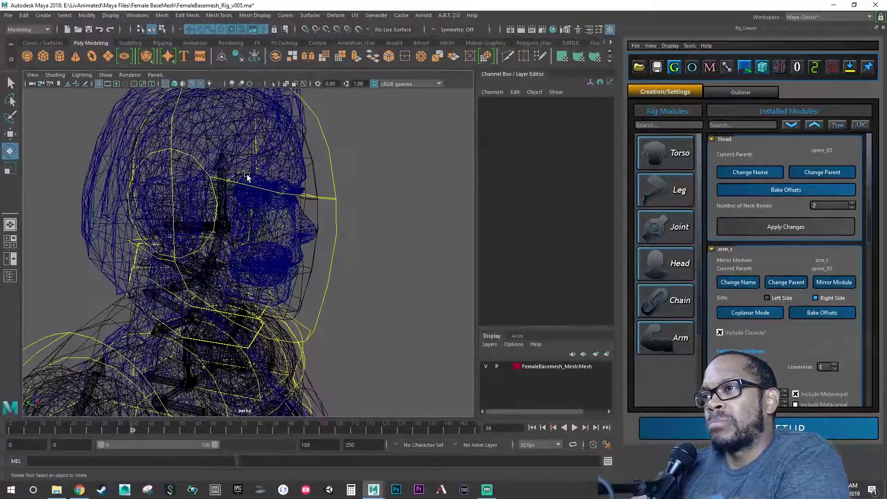
pyautogui.moveTo(284, 238)
pyautogui.keyDown('alt'); pyautogui.mouseDown()
pyautogui.moveTo(210, 232)
pyautogui.moveTo(300, 236)
pyautogui.mouseUp(); pyautogui.keyUp('alt')
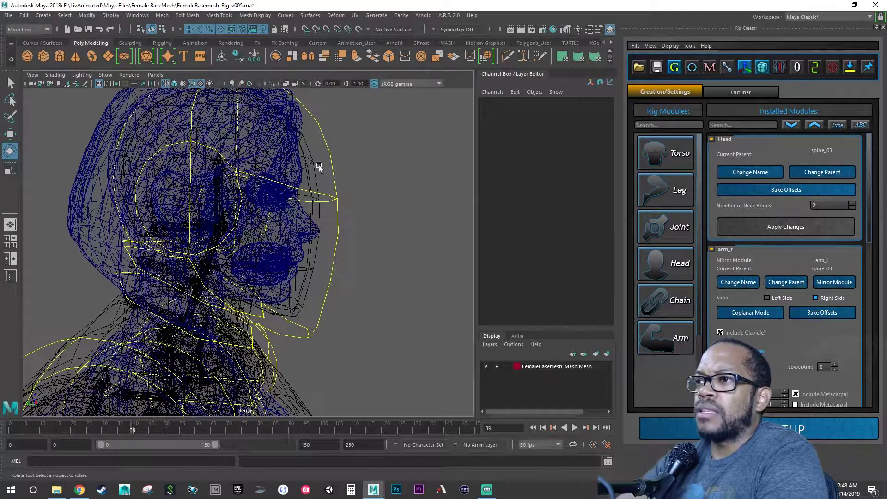
pyautogui.press('5')
pyautogui.moveTo(300, 237)
pyautogui.keyDown('alt'); pyautogui.mouseDown()
pyautogui.moveTo(292, 237)
pyautogui.moveTo(303, 247)
pyautogui.moveTo(293, 257)
pyautogui.moveTo(341, 209)
pyautogui.moveTo(291, 236)
pyautogui.mouseUp(); pyautogui.keyUp('alt')
pyautogui.scroll(-7, 295, 235)
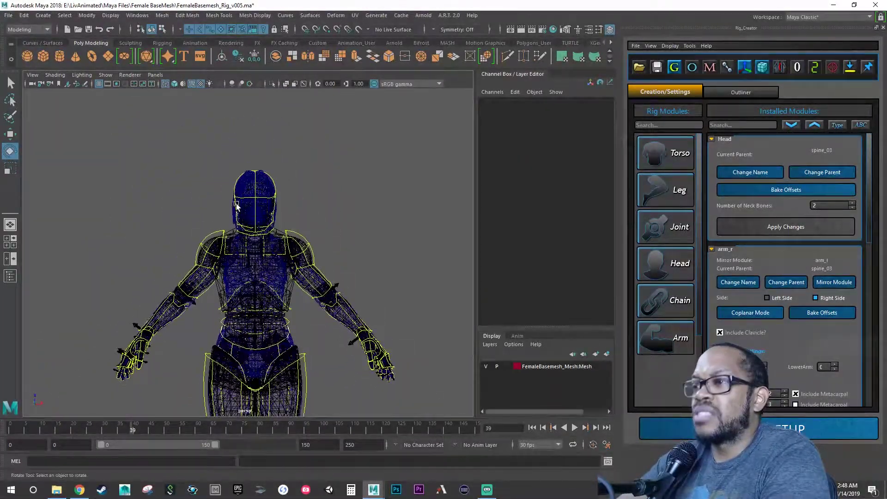
# Save the scene, and save a new version of it as FemaleBasemesh_Rig_v006.ma.
pyautogui.press('q')
pyautogui.hotkey('ctrl', 's')
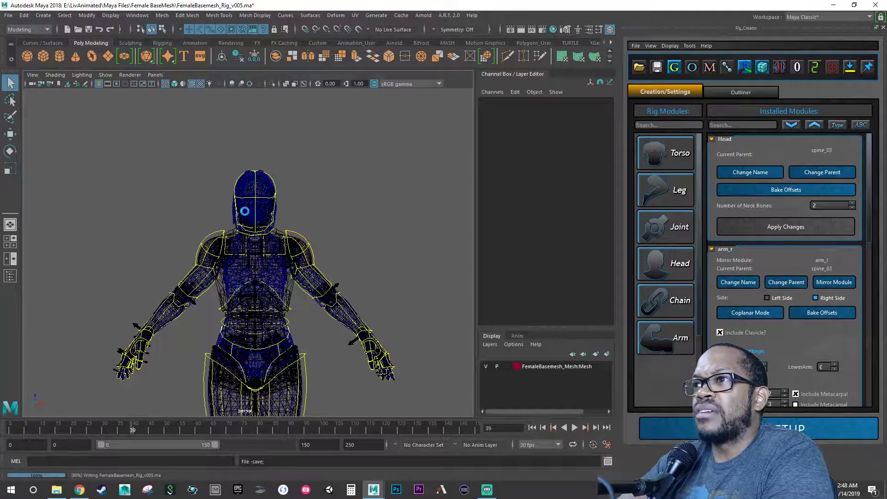
pyautogui.click(8, 15)
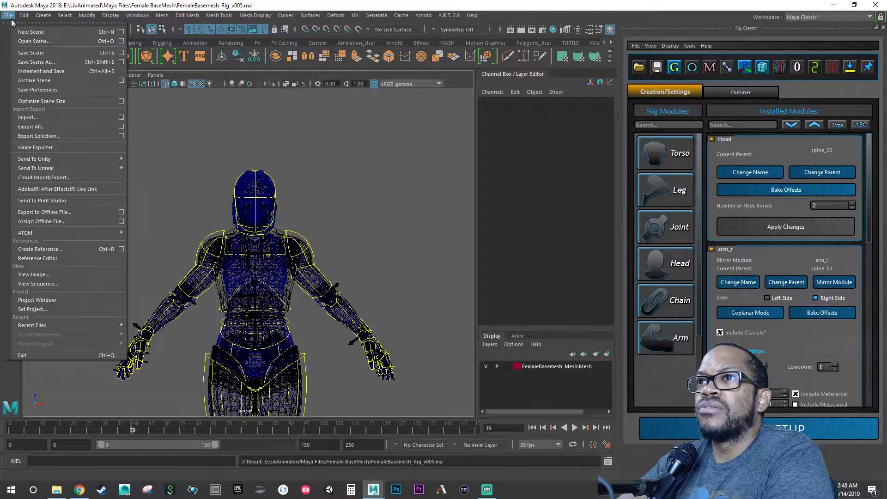
pyautogui.click(47, 60)
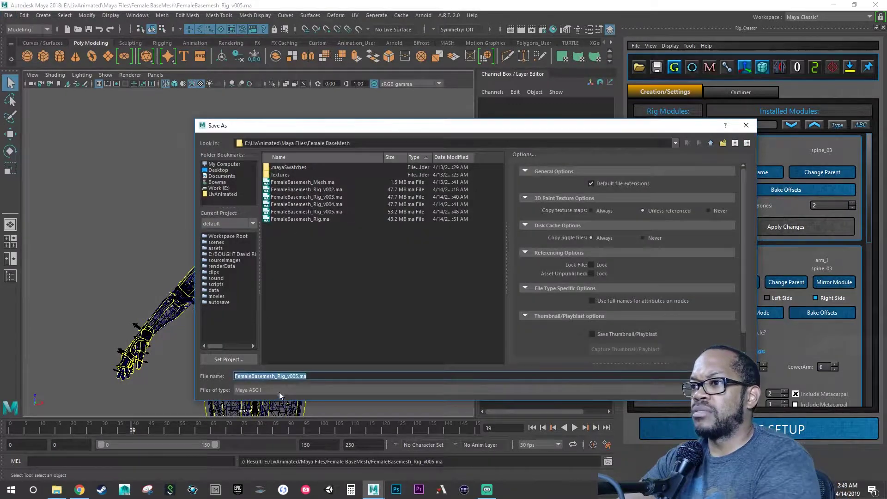
pyautogui.click(298, 379)
pyautogui.press('Left')
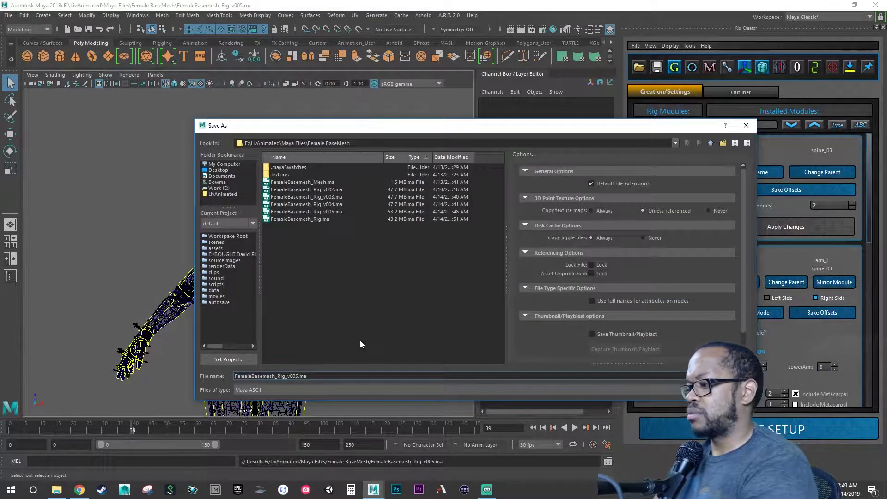
pyautogui.press('Return')
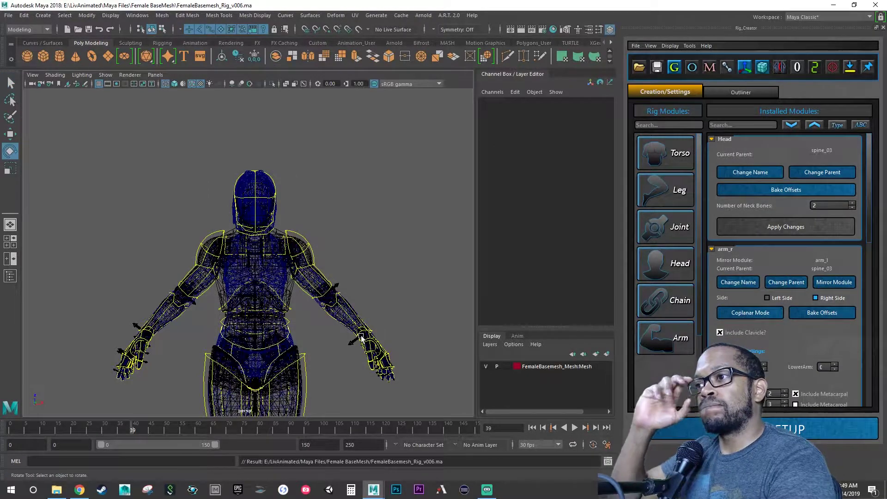
# Start adding a Joint rig module and choose head as its parent bone.
pyautogui.press('e')
pyautogui.scroll(10, 173, 180)
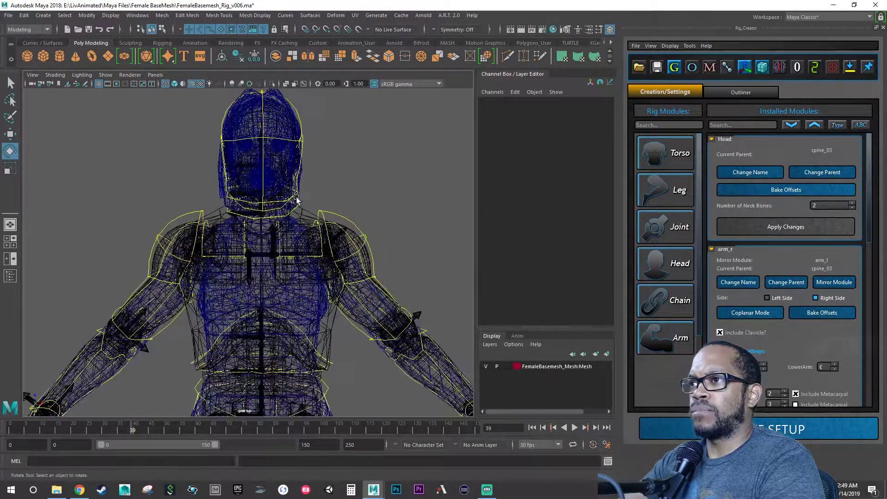
pyautogui.scroll(4, 238, 245)
pyautogui.keyDown('alt'); pyautogui.moveTo(257, 254); pyautogui.dragTo(277, 253); pyautogui.keyUp('alt')
pyautogui.keyDown('alt'); pyautogui.moveTo(415, 259); pyautogui.dragTo(377, 240); pyautogui.keyUp('alt')
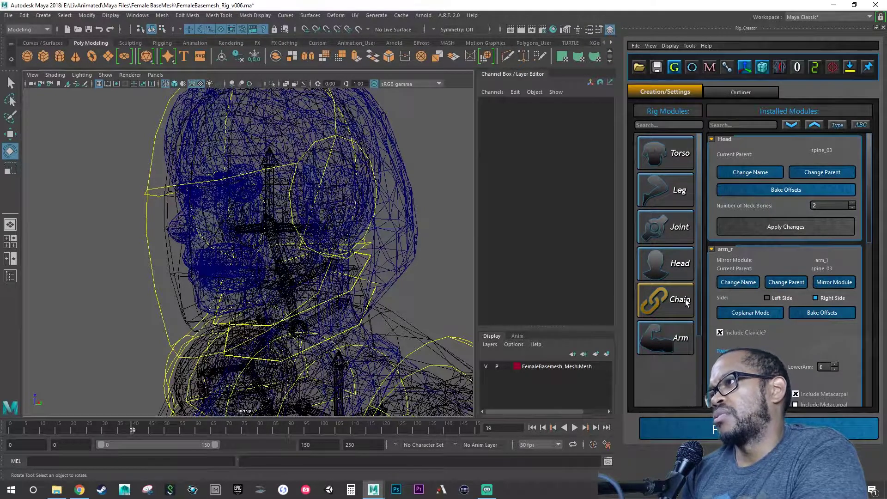
pyautogui.click(675, 234)
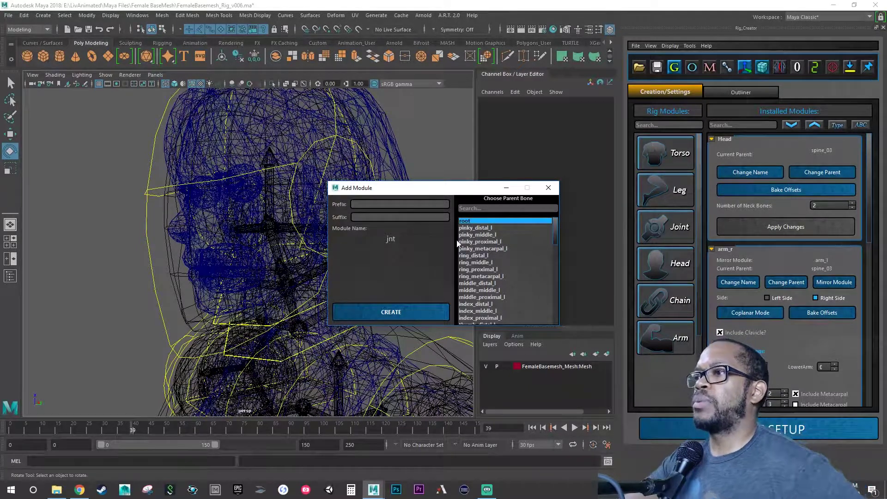
pyautogui.scroll(-2, 478, 253)
pyautogui.scroll(-3, 478, 255)
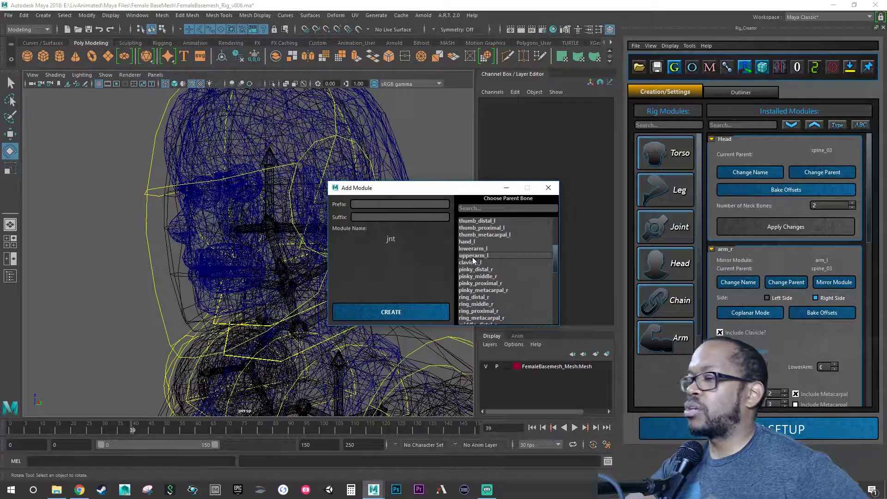
pyautogui.scroll(-4, 476, 257)
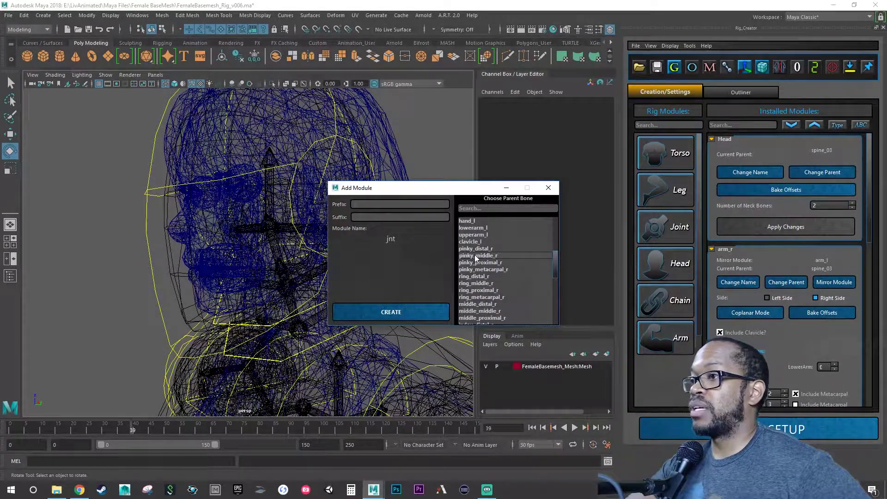
pyautogui.scroll(-2, 473, 256)
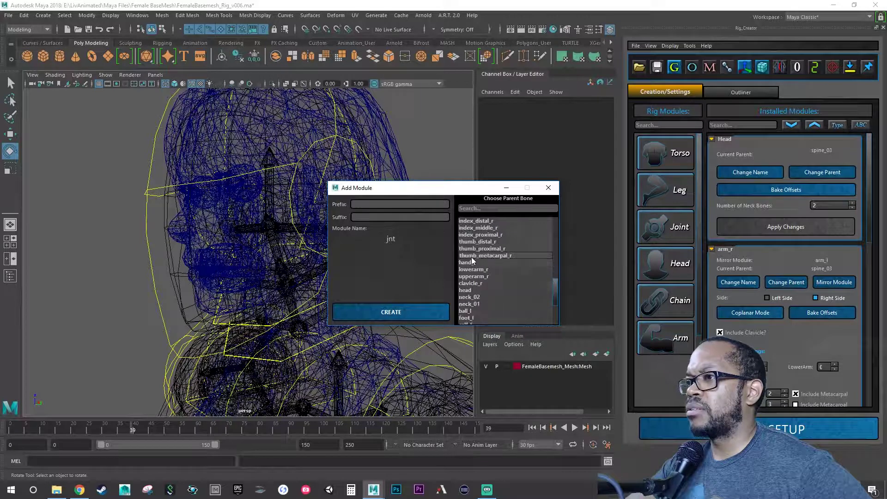
pyautogui.click(467, 290)
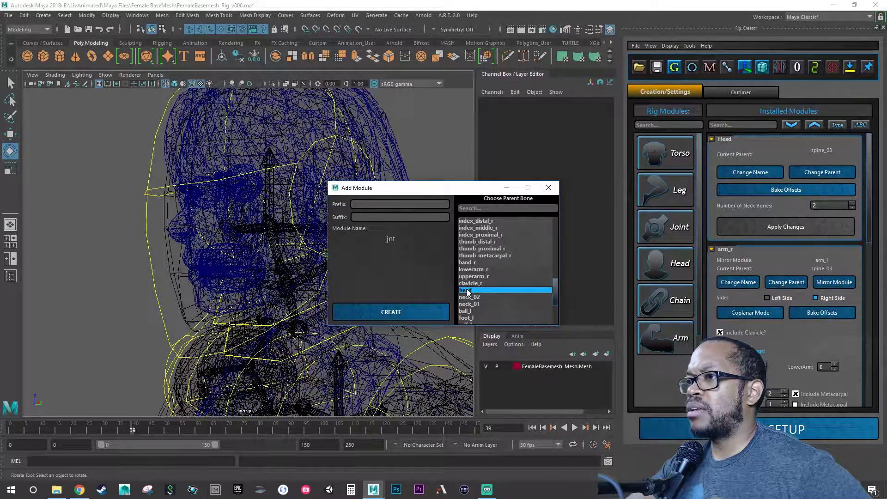
# Give the new joint module the suffix jaw and create it under the head bone.
pyautogui.click(396, 216)
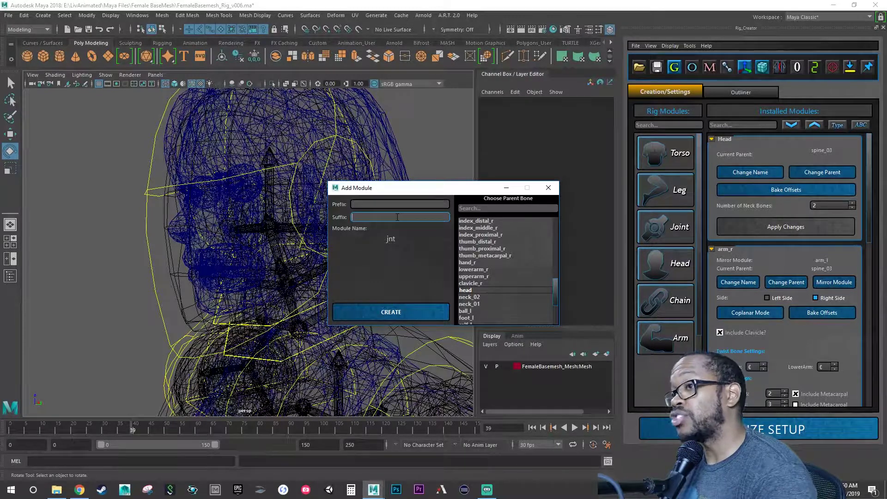
pyautogui.write('Jaw')
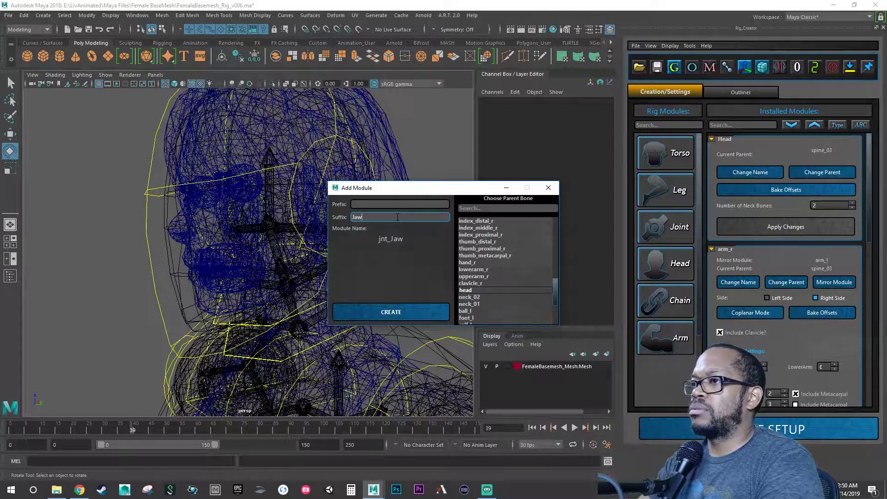
pyautogui.press('BackSpace')
pyautogui.press('BackSpace')
pyautogui.press('BackSpace')
pyautogui.write('jaw')
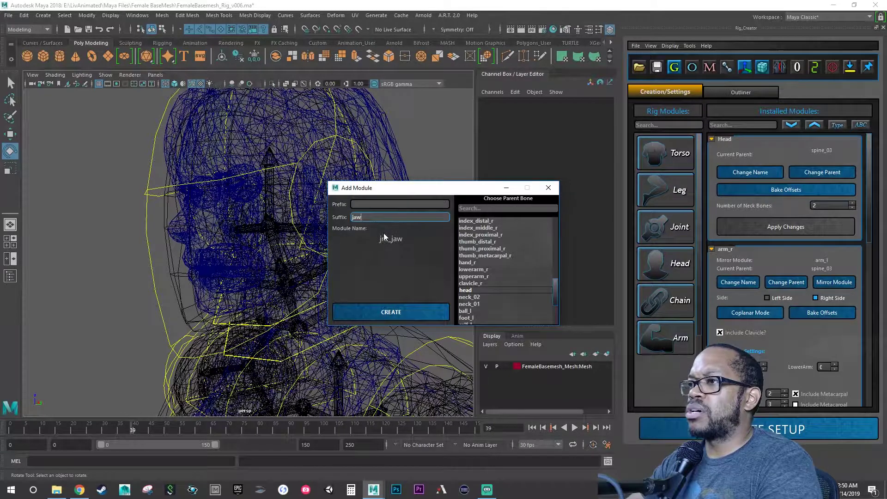
pyautogui.click(472, 289)
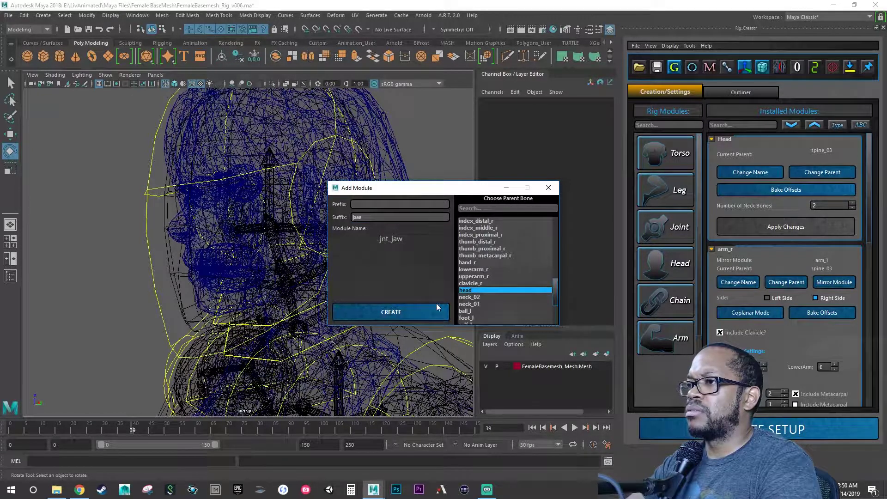
pyautogui.click(422, 312)
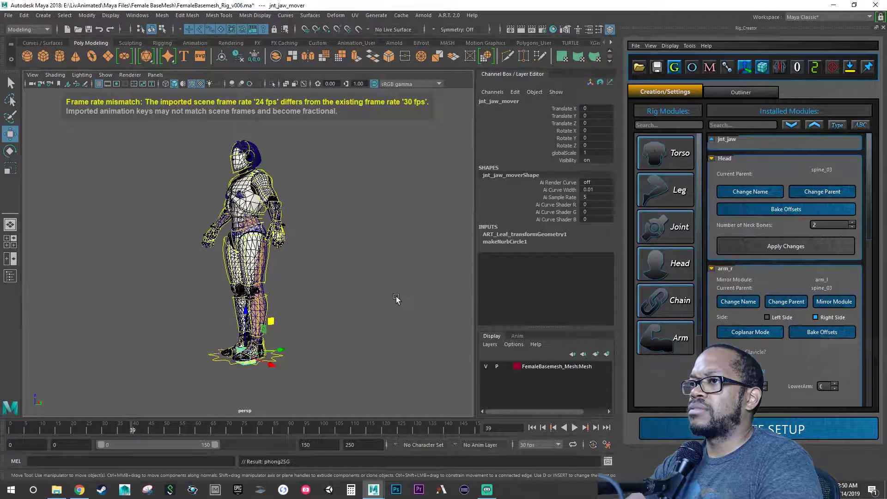
# Move the jaw joint mover up from the feet to in front of the upper chest, about Translate Y -32 and Z 163.
pyautogui.keyDown('alt'); pyautogui.moveTo(365, 341); pyautogui.dragTo(284, 321); pyautogui.keyUp('alt')
pyautogui.moveTo(284, 321); pyautogui.dragTo(241, 151, button='middle')
pyautogui.keyDown('alt'); pyautogui.moveTo(238, 147); pyautogui.dragTo(328, 160, button='right'); pyautogui.keyUp('alt')
pyautogui.keyDown('alt'); pyautogui.moveTo(250, 163); pyautogui.dragTo(279, 317, button='middle'); pyautogui.keyUp('alt')
pyautogui.keyDown('alt'); pyautogui.moveTo(279, 316); pyautogui.dragTo(351, 309, button='right'); pyautogui.keyUp('alt')
pyautogui.keyDown('alt'); pyautogui.moveTo(263, 242); pyautogui.dragTo(288, 272, button='middle'); pyautogui.keyUp('alt')
pyautogui.keyDown('alt'); pyautogui.moveTo(266, 273); pyautogui.dragTo(296, 269); pyautogui.keyUp('alt')
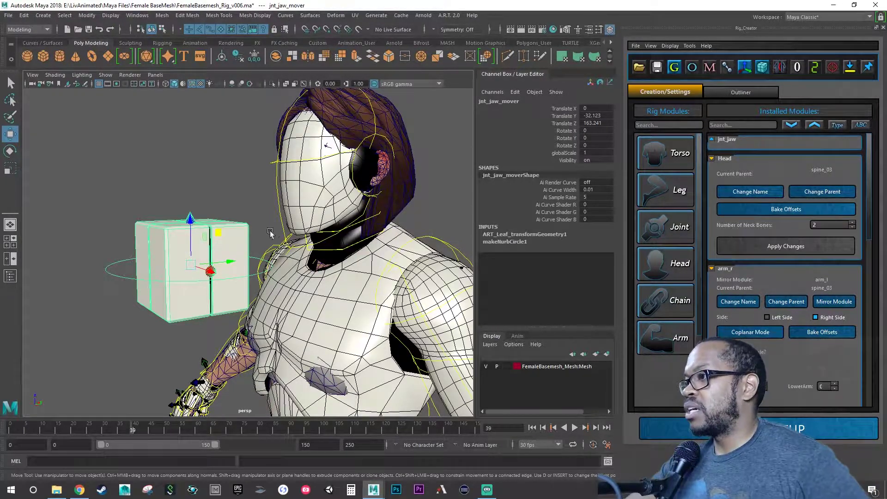
# Collapse the Head, arm_r and arm_l module settings and expand the jnt_jaw settings.
pyautogui.click(711, 159)
pyautogui.click(711, 176)
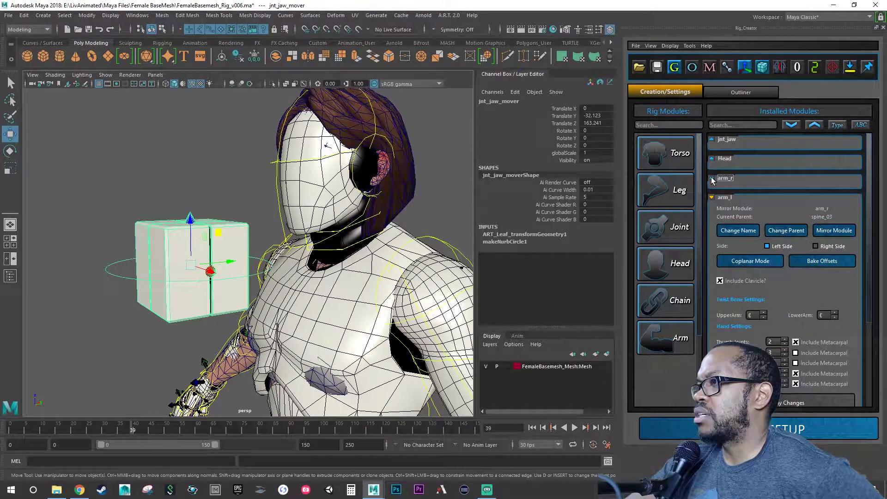
pyautogui.click(711, 197)
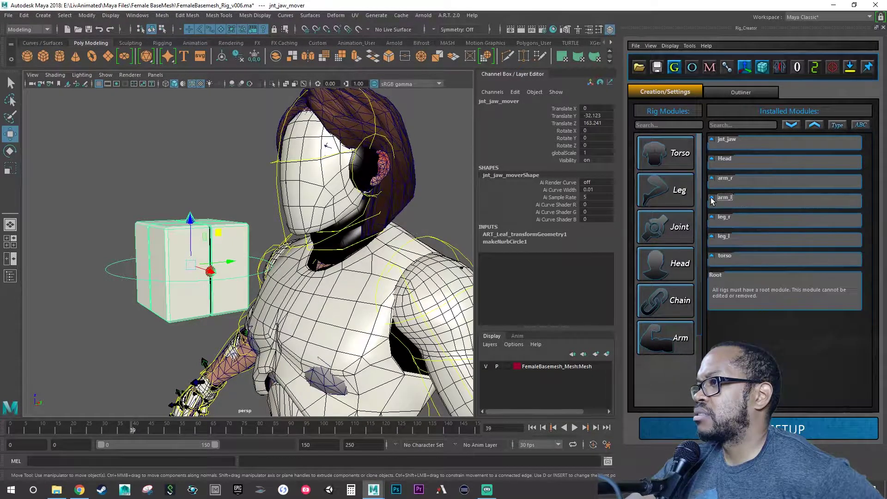
pyautogui.click(712, 139)
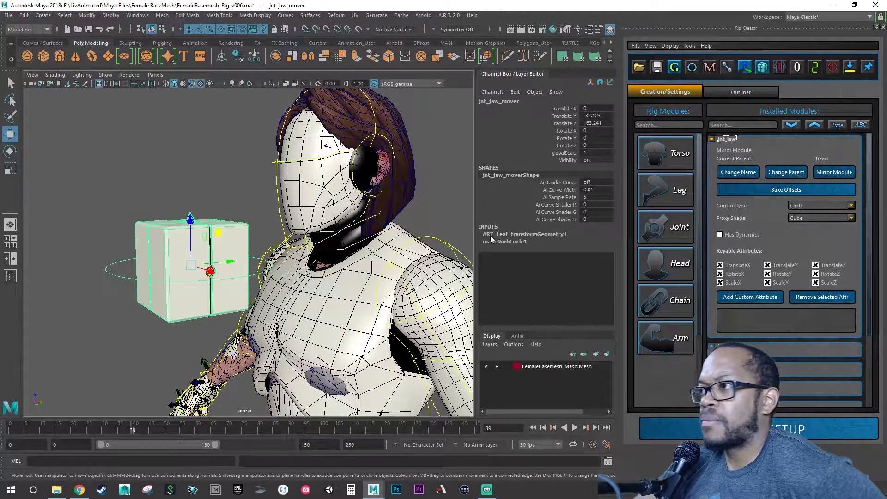
# Set the jaw module's control type to Triangle and review the proxy shape options, keeping Cube.
pyautogui.click(812, 206)
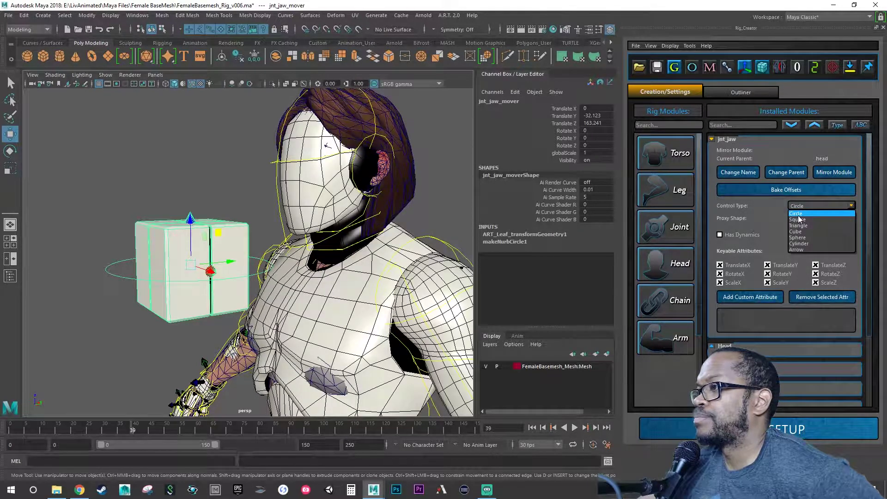
pyautogui.click(760, 217)
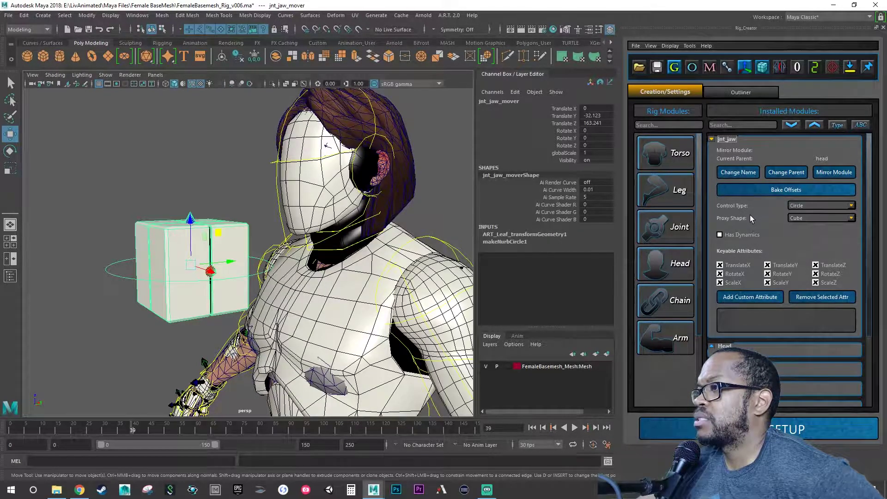
pyautogui.click(813, 206)
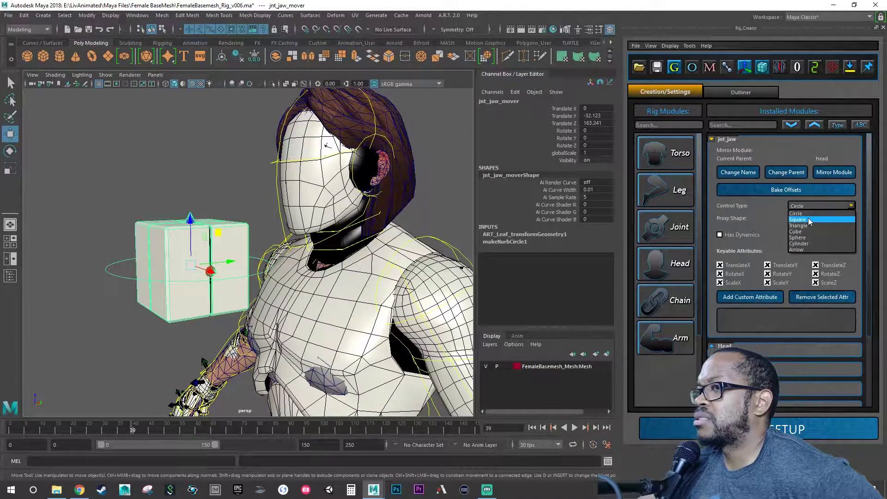
pyautogui.click(806, 225)
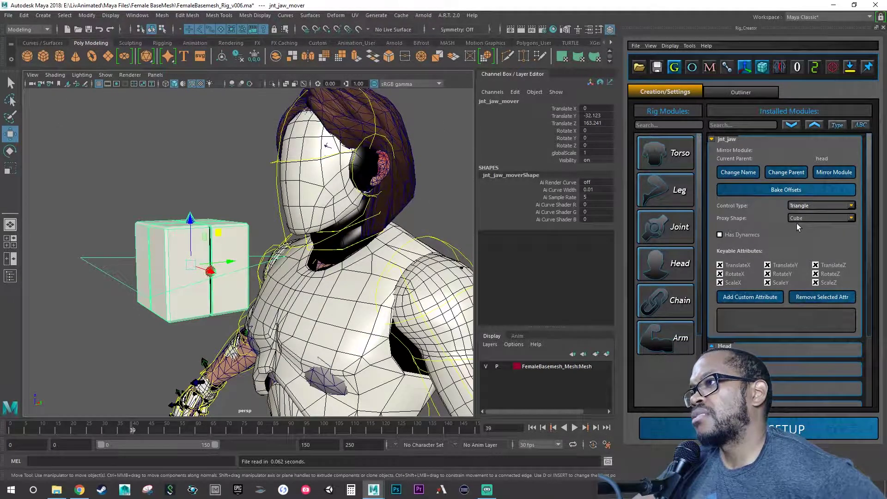
pyautogui.click(802, 219)
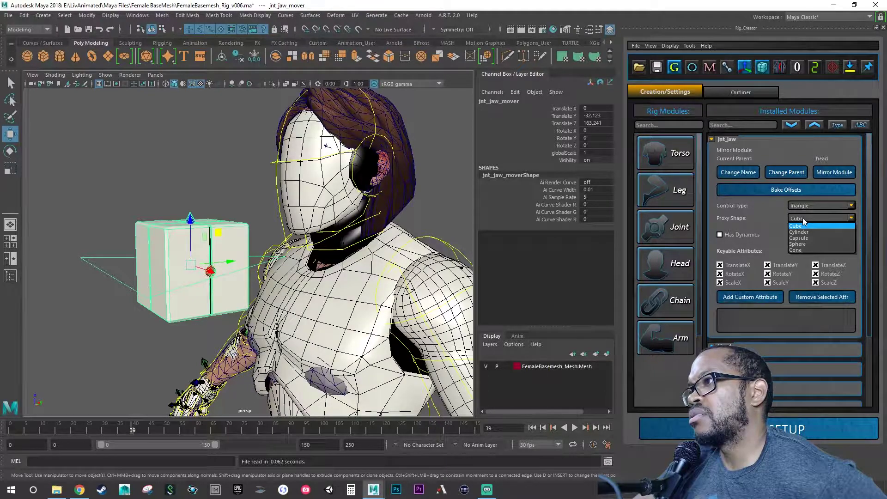
pyautogui.click(802, 220)
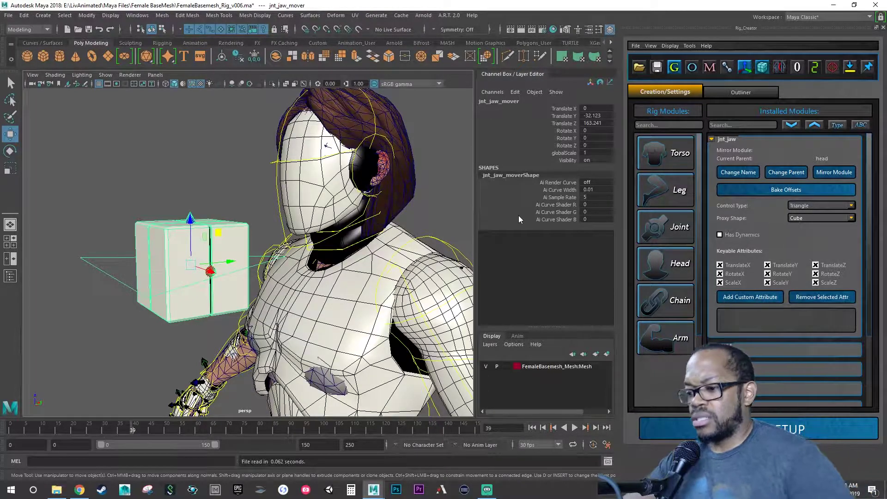
# Switch to the side view, frame the character's head and upper body, and save the scene.
pyautogui.keyDown('alt'); pyautogui.moveTo(330, 261); pyautogui.dragTo(357, 279); pyautogui.keyUp('alt')
pyautogui.press('space')
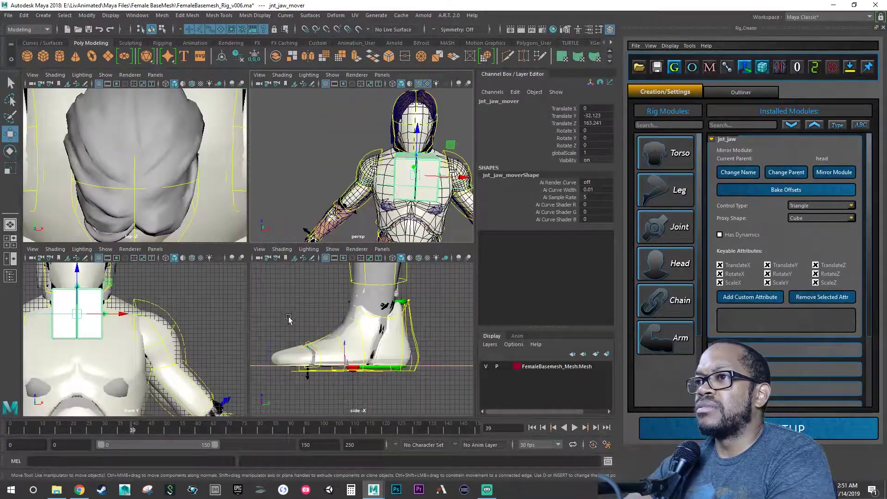
pyautogui.press('space')
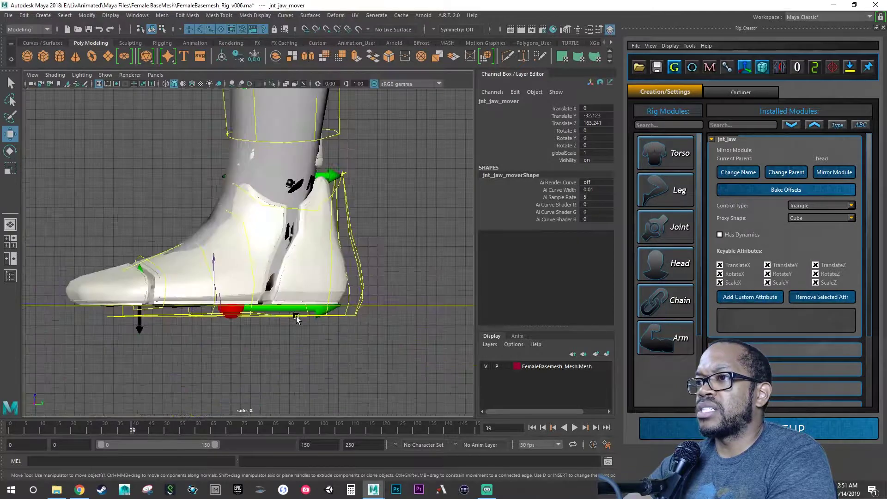
pyautogui.scroll(-5, 288, 272)
pyautogui.scroll(4, 248, 283)
pyautogui.keyDown('alt'); pyautogui.moveTo(249, 283); pyautogui.dragTo(154, 222, button='right'); pyautogui.keyUp('alt')
pyautogui.keyDown('alt'); pyautogui.moveTo(155, 223); pyautogui.dragTo(181, 401, button='middle'); pyautogui.keyUp('alt')
pyautogui.keyDown('alt'); pyautogui.moveTo(269, 195); pyautogui.dragTo(279, 310, button='middle'); pyautogui.keyUp('alt')
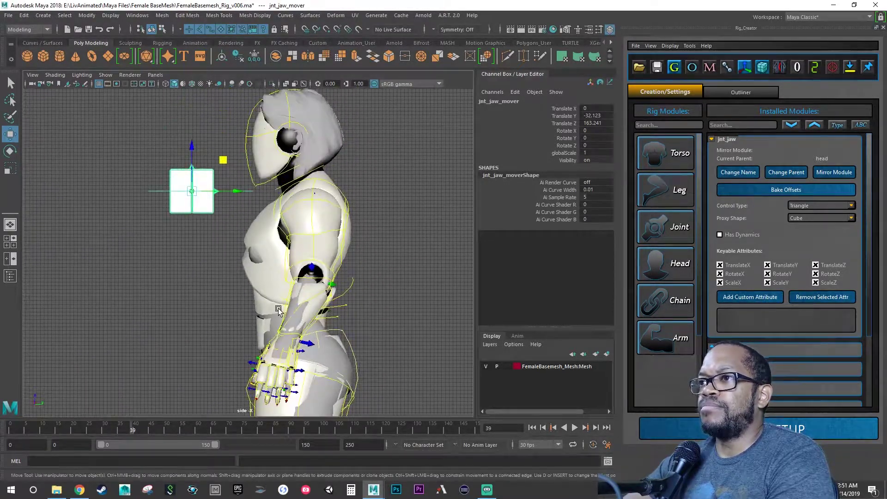
pyautogui.press('q')
pyautogui.hotkey('ctrl', 's')
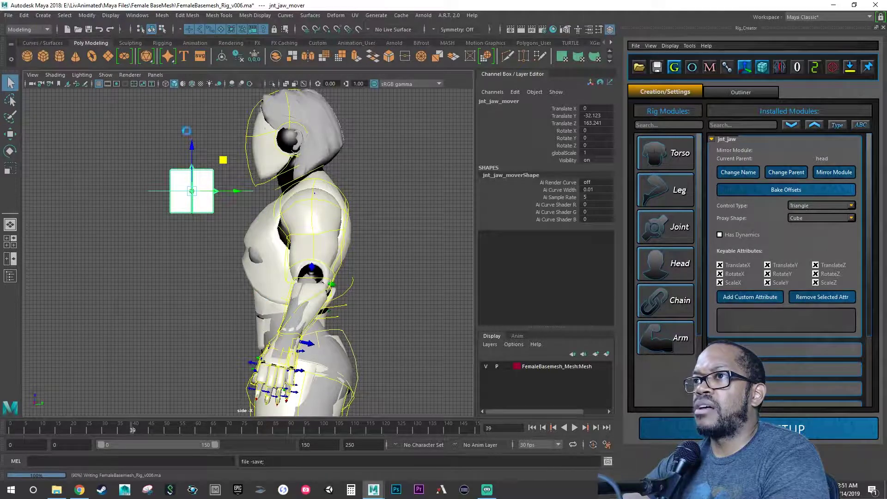
# Display the side view in wireframe and scale the jaw mover down to a globalScale of about 0.474.
pyautogui.press('w')
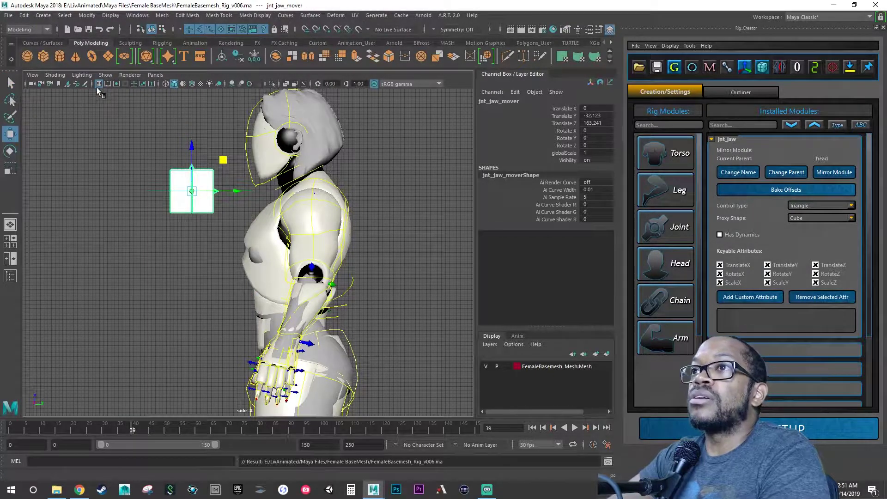
pyautogui.click(165, 84)
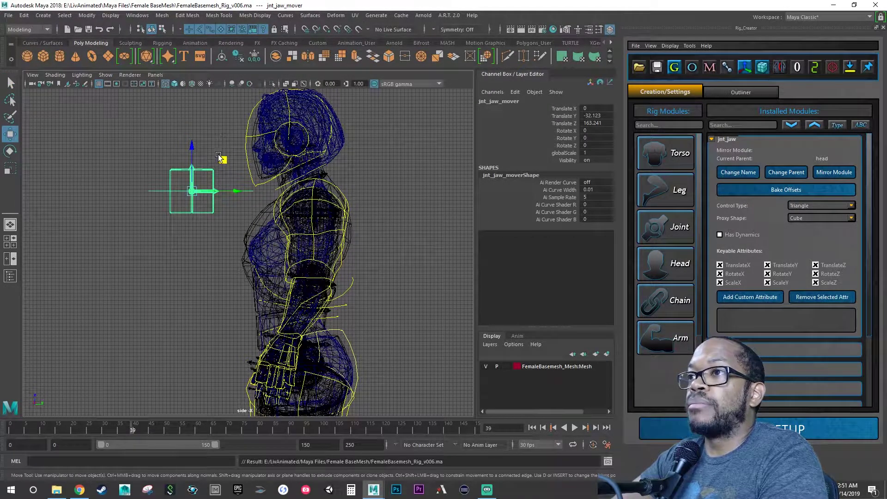
pyautogui.keyDown('alt'); pyautogui.moveTo(146, 162); pyautogui.dragTo(165, 235, button='middle'); pyautogui.keyUp('alt')
pyautogui.keyDown('alt'); pyautogui.moveTo(164, 235); pyautogui.dragTo(306, 234, button='right'); pyautogui.keyUp('alt')
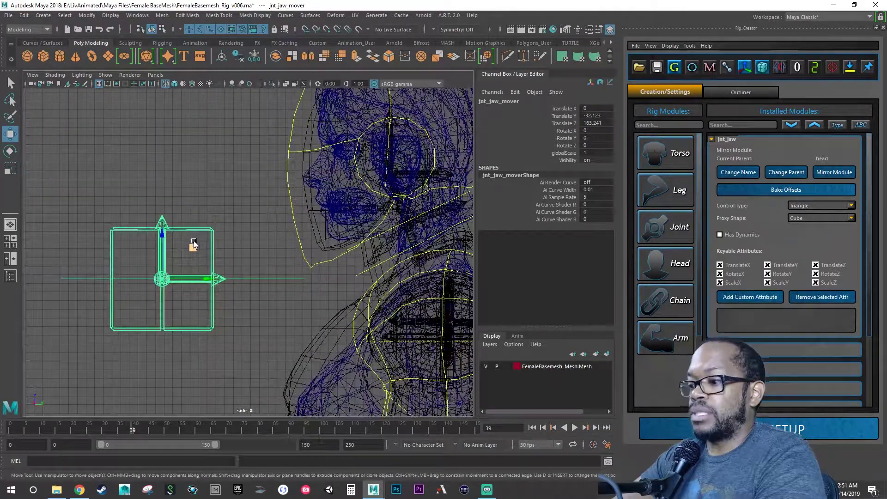
pyautogui.press('r')
pyautogui.moveTo(162, 279); pyautogui.dragTo(55, 410)
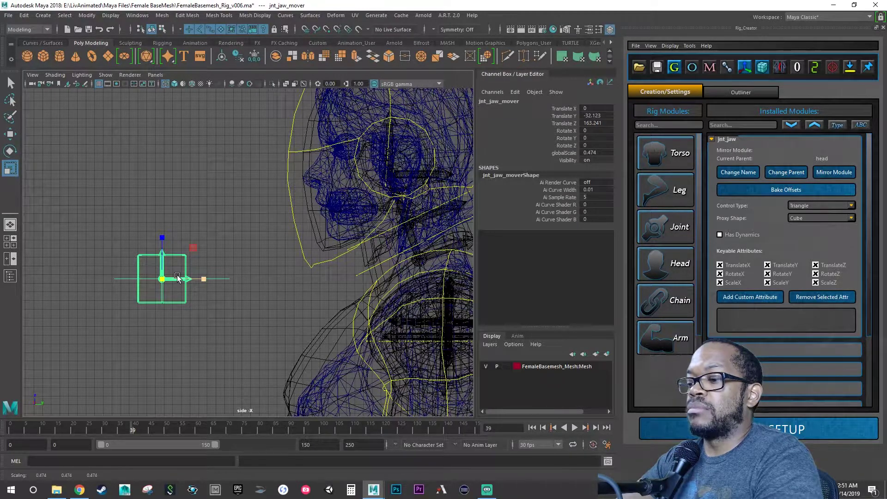
# Move the jaw mover into the head behind the mouth, about Translate Y -4.4 and Z 172.4, and rotate it about 28 degrees in X.
pyautogui.press('w')
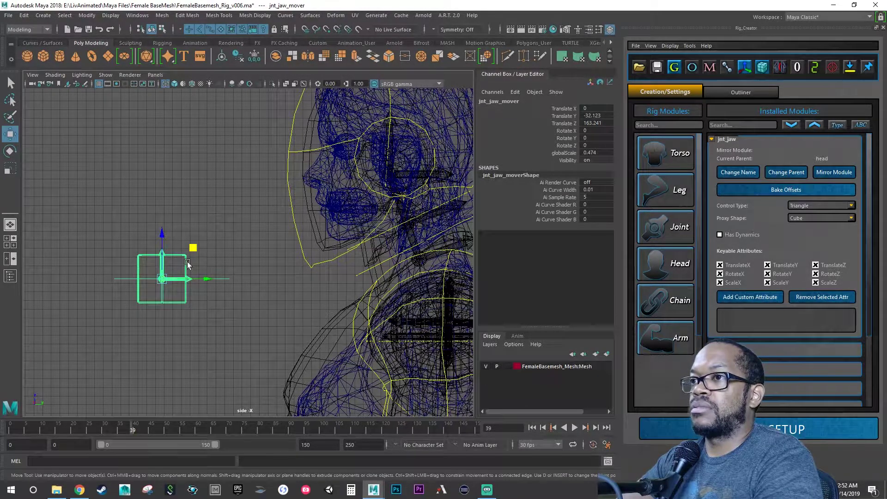
pyautogui.moveTo(193, 248); pyautogui.dragTo(395, 195)
pyautogui.keyDown('alt'); pyautogui.moveTo(394, 194); pyautogui.dragTo(429, 219, button='right'); pyautogui.keyUp('alt')
pyautogui.keyDown('alt'); pyautogui.moveTo(428, 219); pyautogui.dragTo(212, 320, button='middle'); pyautogui.keyUp('alt')
pyautogui.keyDown('alt'); pyautogui.moveTo(213, 322); pyautogui.dragTo(229, 323, button='right'); pyautogui.keyUp('alt')
pyautogui.keyDown('alt'); pyautogui.moveTo(229, 323); pyautogui.dragTo(263, 291, button='middle'); pyautogui.keyUp('alt')
pyautogui.press('e')
pyautogui.moveTo(289, 239); pyautogui.dragTo(271, 195)
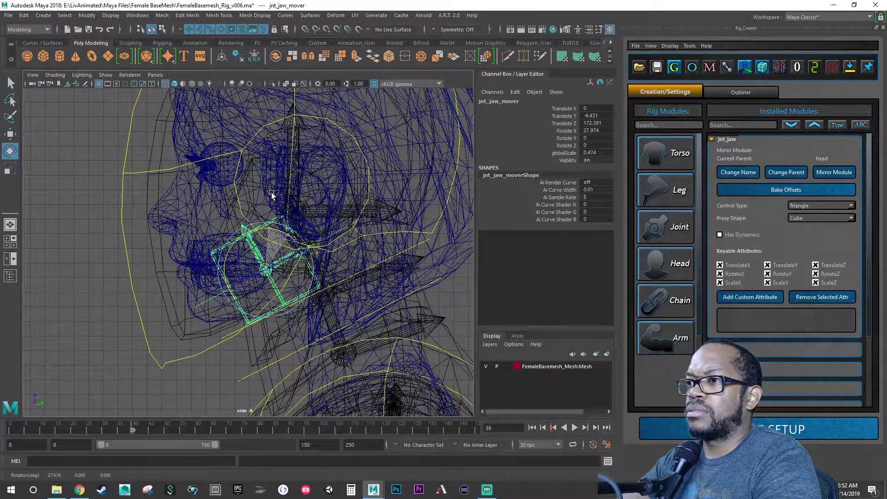
# Refine the jaw mover's placement near the jaw hinge to about Rotate X 18.3, Translate Y -2.3 and Z 172.8.
pyautogui.press('w')
pyautogui.moveTo(287, 237)
pyautogui.mouseDown()
pyautogui.moveTo(307, 253)
pyautogui.moveTo(295, 244)
pyautogui.mouseUp()
pyautogui.press('e')
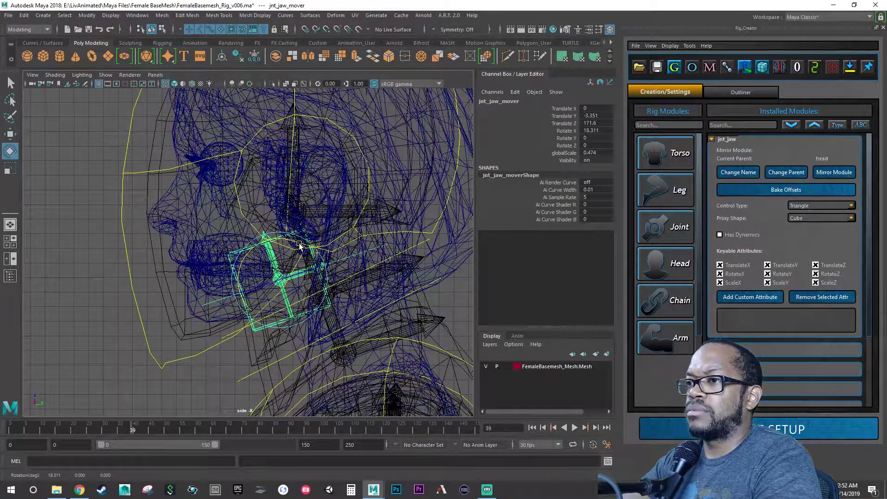
pyautogui.press('w')
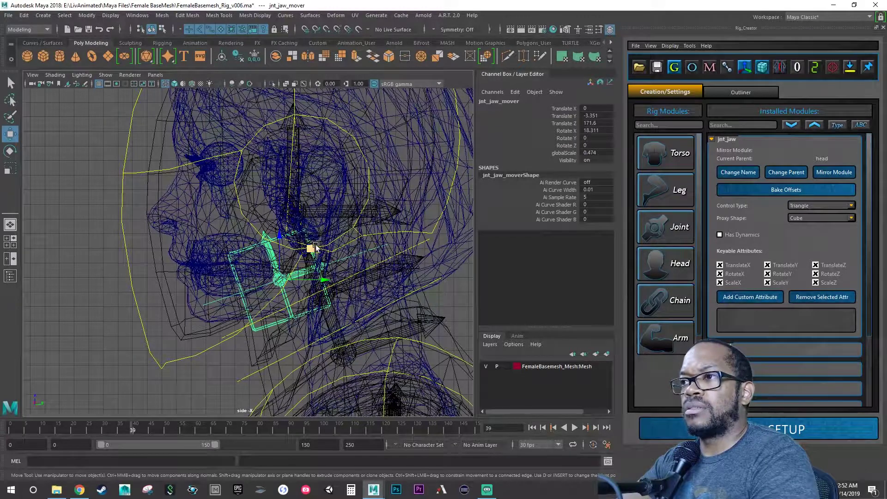
pyautogui.moveTo(310, 248); pyautogui.dragTo(325, 236)
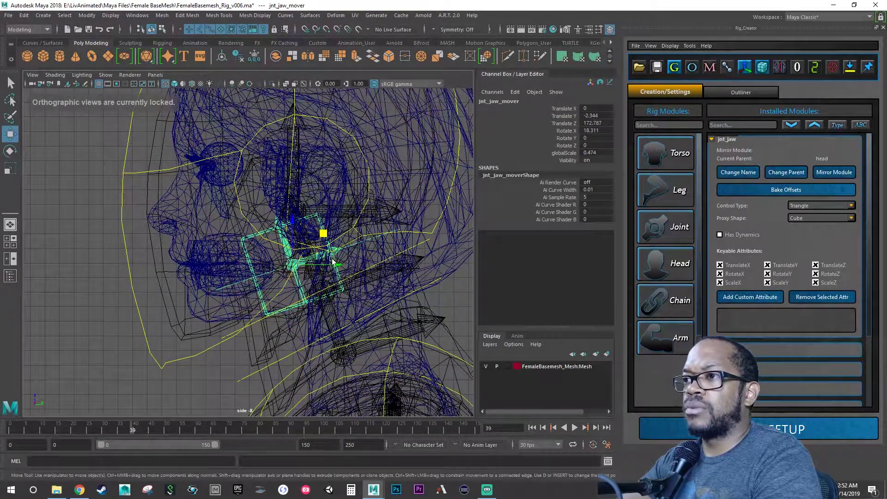
# Show the perspective view in wireframe and examine the jaw mover's placement inside the head from several angles.
pyautogui.press('space')
pyautogui.press('space')
pyautogui.keyDown('alt'); pyautogui.moveTo(266, 223); pyautogui.dragTo(362, 199, button='right'); pyautogui.keyUp('alt')
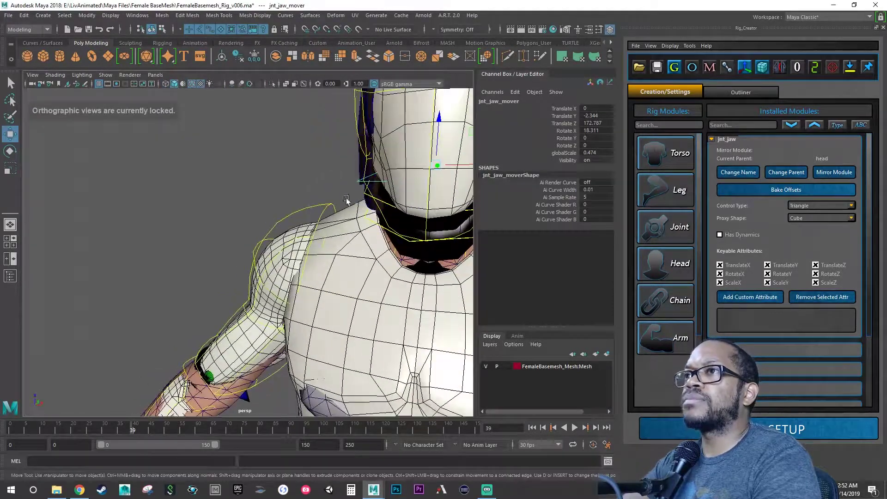
pyautogui.click(166, 85)
pyautogui.keyDown('alt'); pyautogui.moveTo(263, 176); pyautogui.dragTo(297, 206, button='right'); pyautogui.keyUp('alt')
pyautogui.keyDown('alt'); pyautogui.moveTo(297, 207); pyautogui.dragTo(236, 254, button='middle'); pyautogui.keyUp('alt')
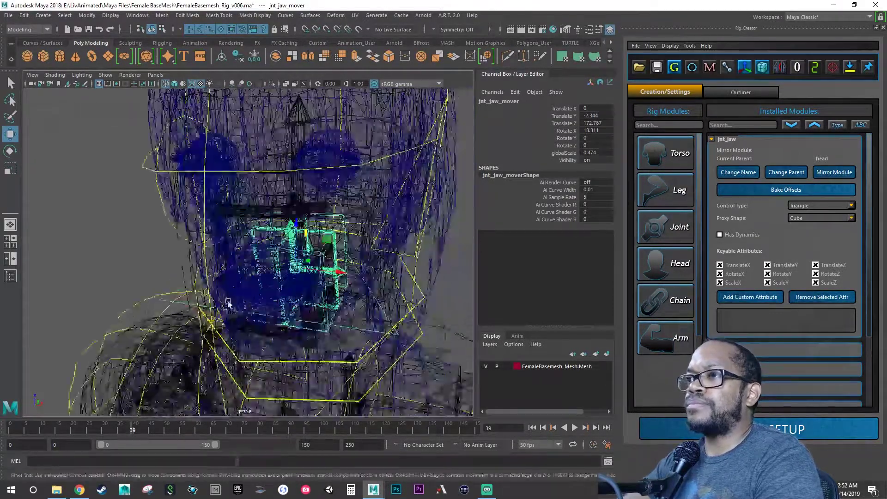
pyautogui.keyDown('alt'); pyautogui.moveTo(236, 255); pyautogui.dragTo(204, 256); pyautogui.keyUp('alt')
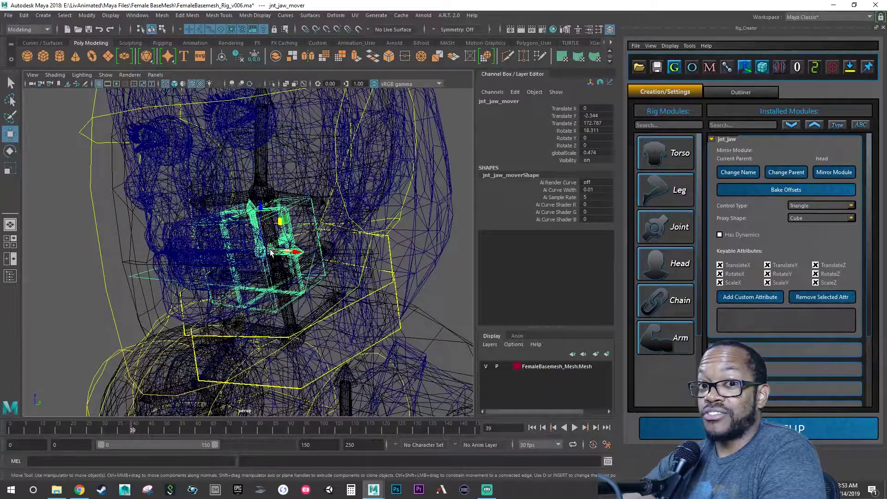
pyautogui.keyDown('alt'); pyautogui.moveTo(280, 280); pyautogui.dragTo(178, 277); pyautogui.keyUp('alt')
# Bring the whole character into view and create a new empty display layer.
pyautogui.scroll(-10, 178, 276)
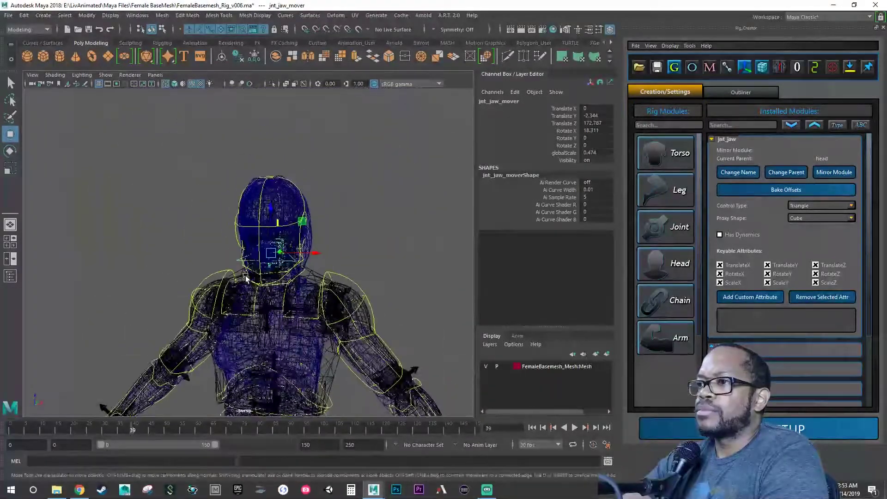
pyautogui.scroll(-5, 194, 278)
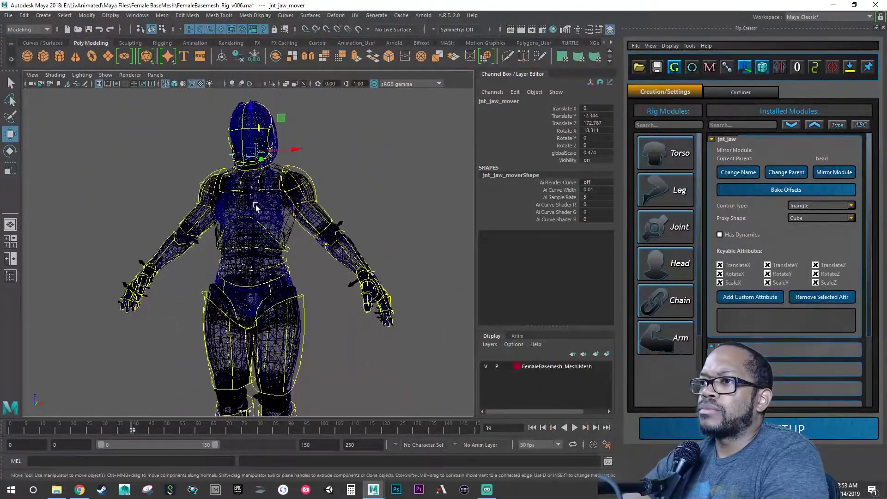
pyautogui.scroll(-5, 226, 229)
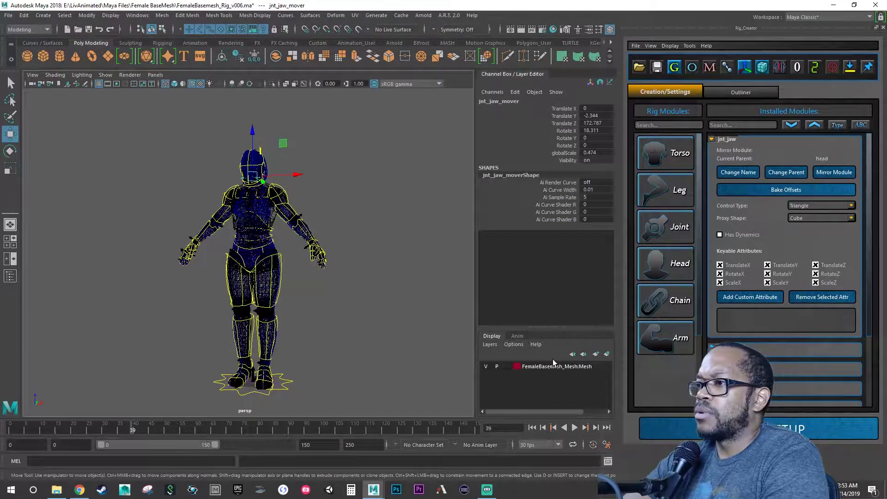
pyautogui.click(596, 353)
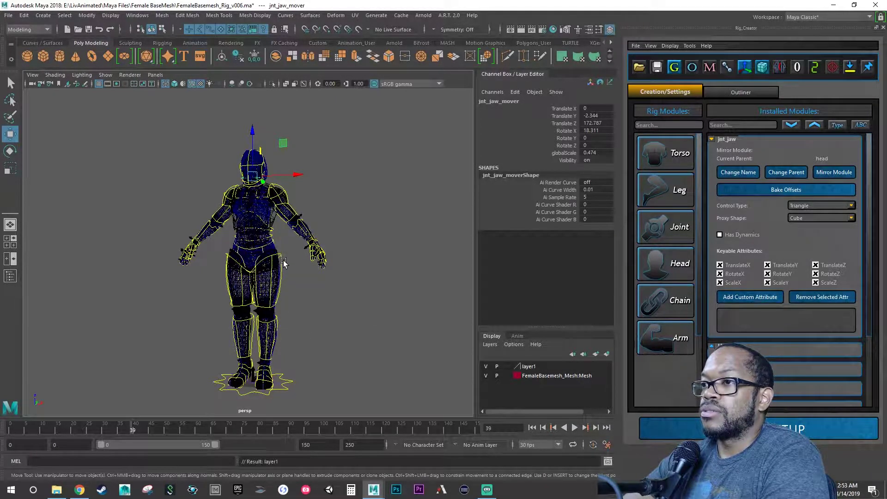
# Add the left and right thigh movers to the new display layer and hide the layer.
pyautogui.click(284, 262)
pyautogui.click(283, 259)
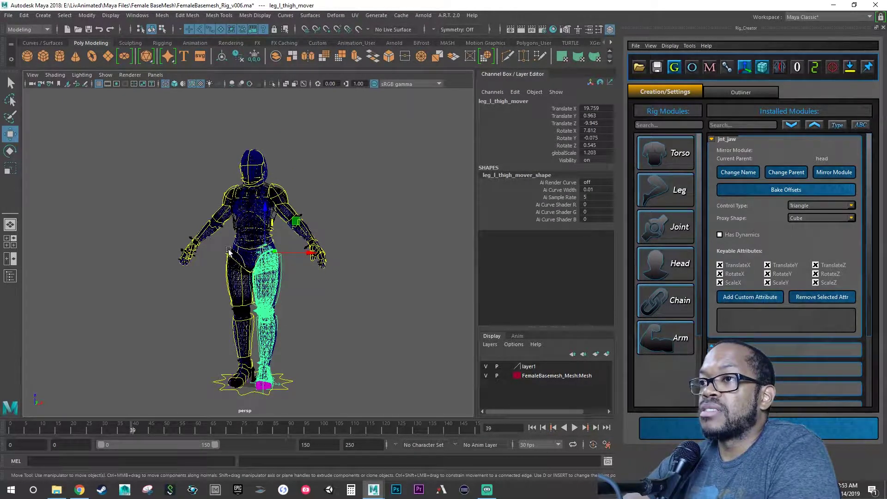
pyautogui.keyDown('shift'); pyautogui.click(225, 280); pyautogui.keyUp('shift')
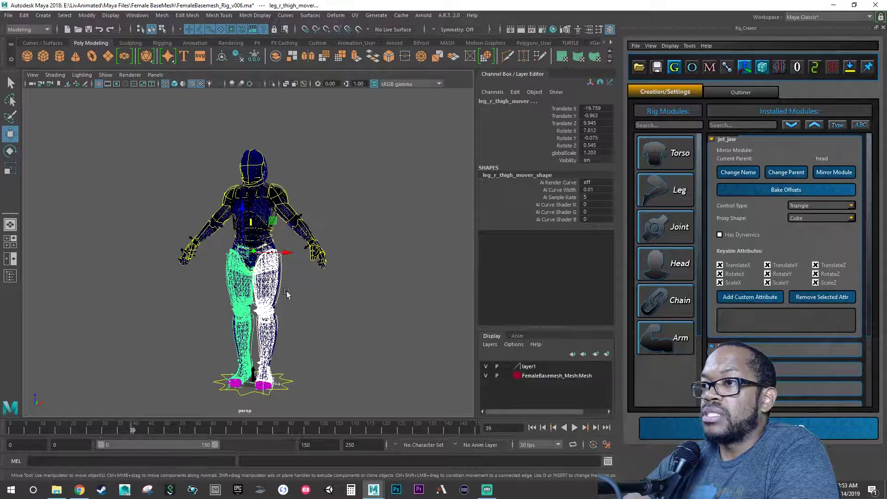
pyautogui.rightClick(534, 367)
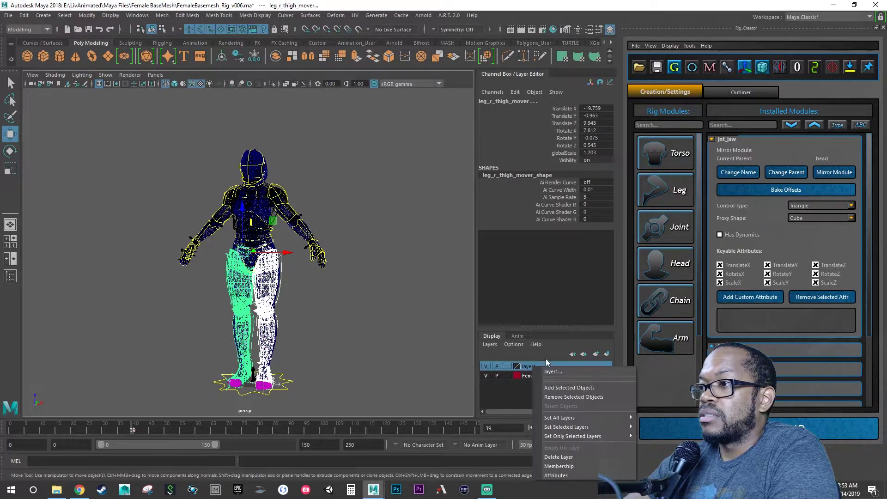
pyautogui.click(586, 387)
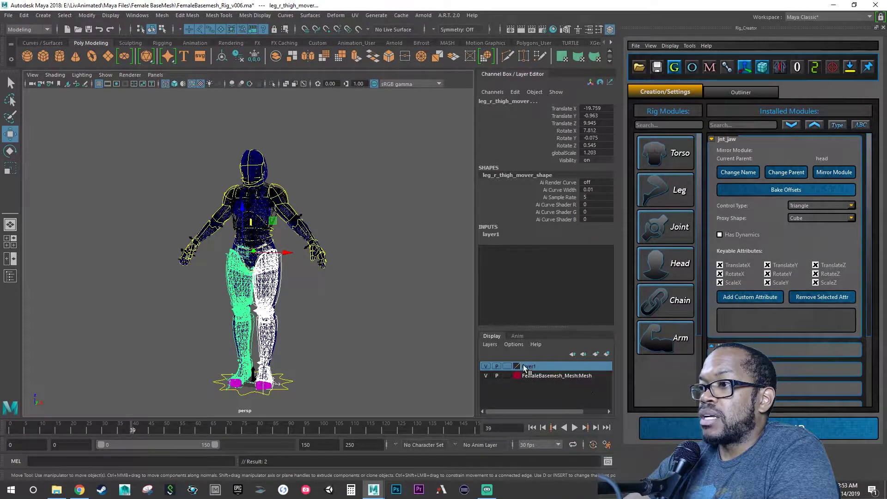
pyautogui.click(485, 366)
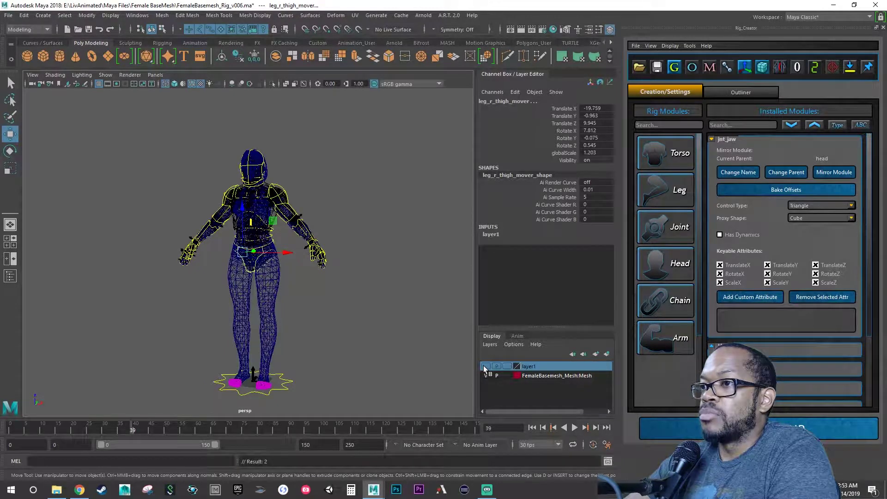
# Add the torso pelvis mover to the hidden display layer.
pyautogui.click(248, 274)
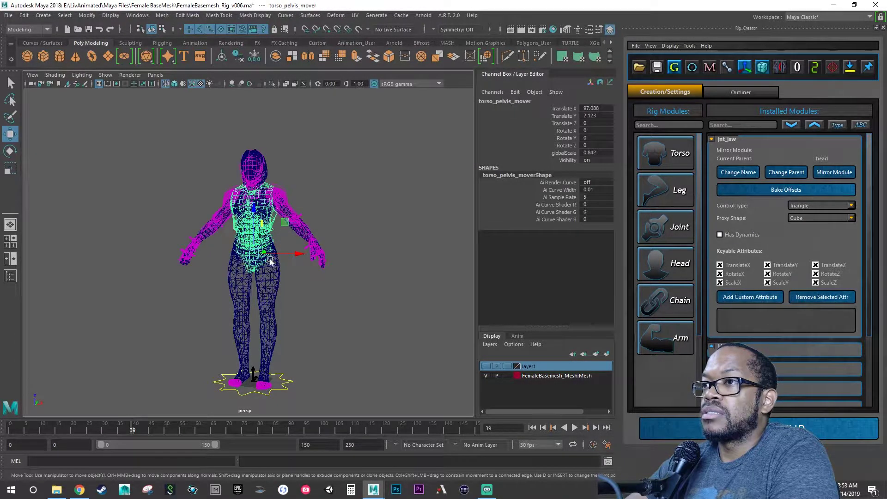
pyautogui.rightClick(529, 365)
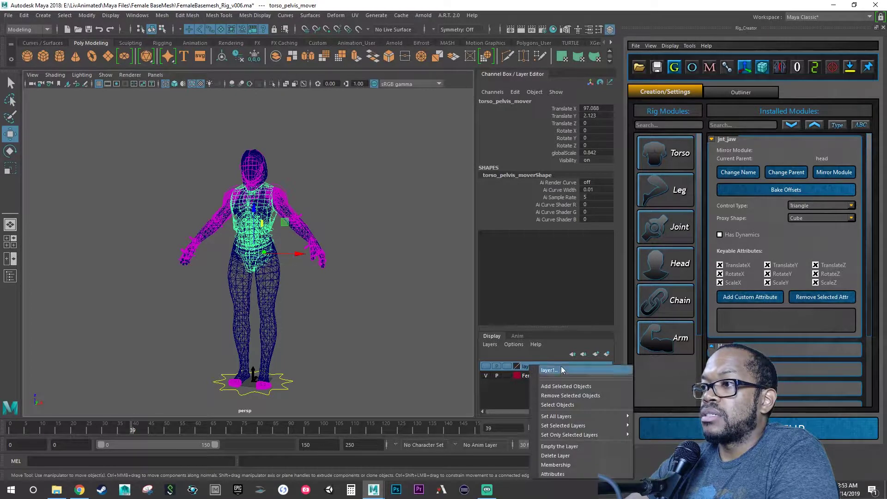
pyautogui.click(561, 385)
# Add the right and left clavicle movers and the lower neck mover to the hidden display layer layer1.
pyautogui.scroll(10, 261, 223)
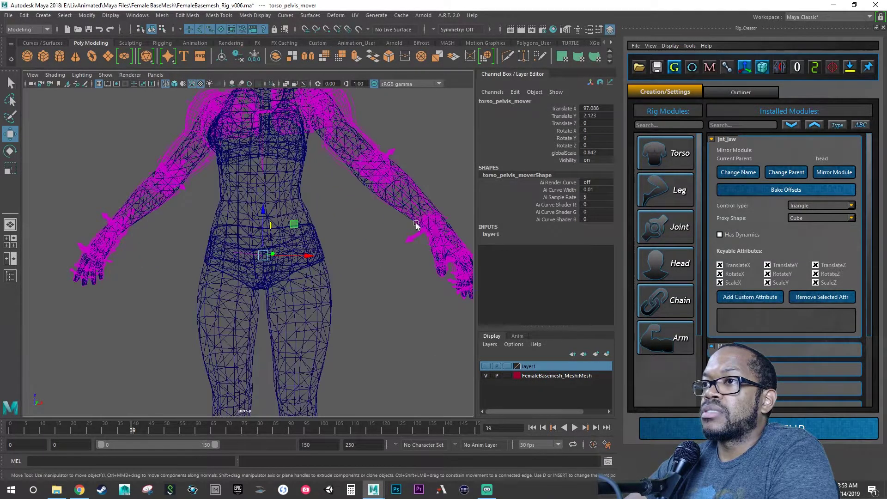
pyautogui.keyDown('alt'); pyautogui.moveTo(277, 288); pyautogui.dragTo(275, 287); pyautogui.keyUp('alt')
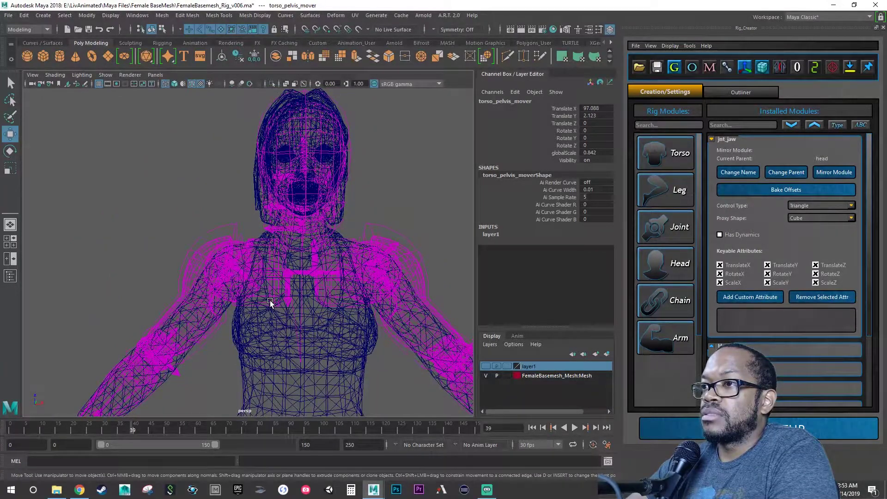
pyautogui.click(270, 301)
pyautogui.keyDown('alt'); pyautogui.moveTo(270, 302); pyautogui.dragTo(307, 304); pyautogui.keyUp('alt')
pyautogui.scroll(5, 329, 306)
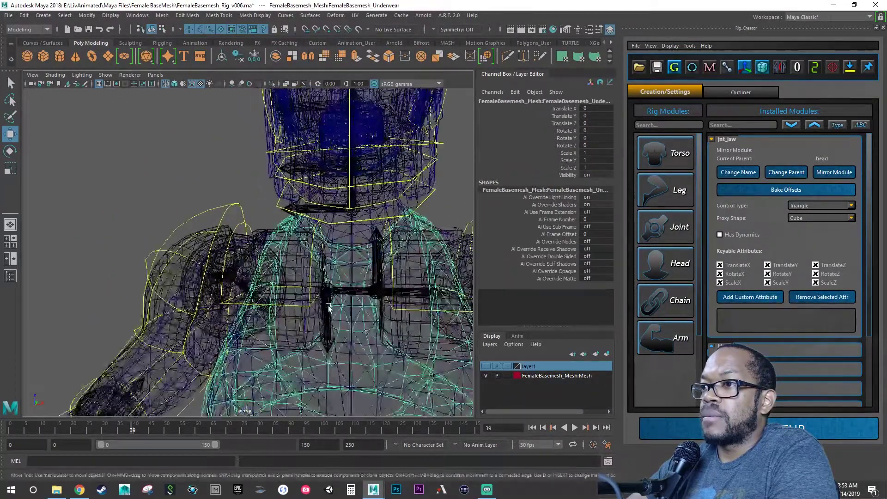
pyautogui.click(312, 308)
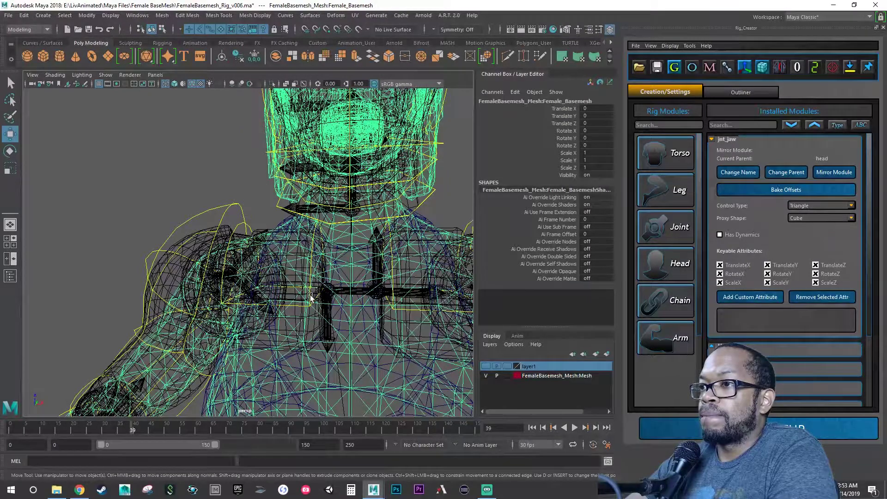
pyautogui.click(243, 227)
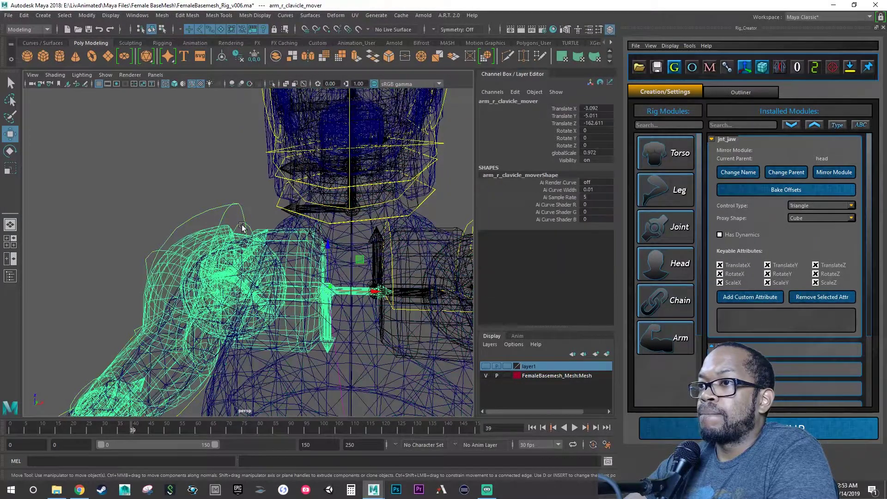
pyautogui.keyDown('alt'); pyautogui.moveTo(397, 261); pyautogui.dragTo(409, 262); pyautogui.keyUp('alt')
pyautogui.keyDown('alt'); pyautogui.moveTo(409, 261); pyautogui.dragTo(386, 263, button='middle'); pyautogui.keyUp('alt')
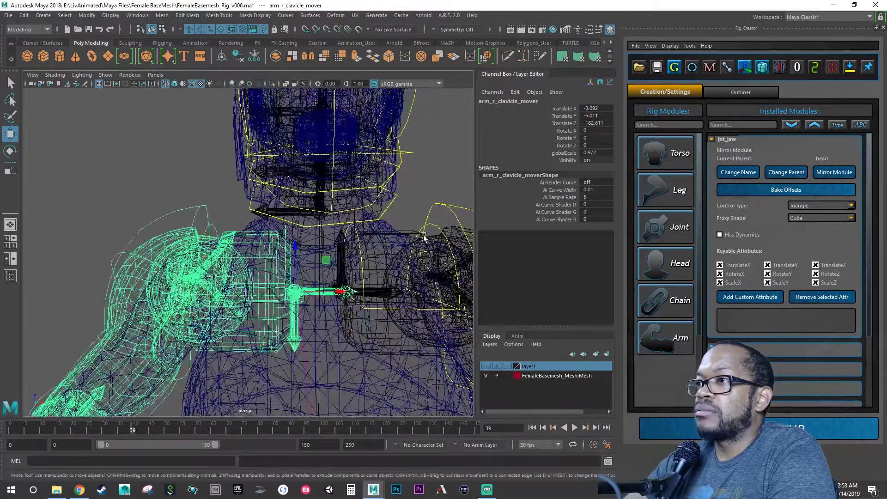
pyautogui.keyDown('shift'); pyautogui.click(428, 219); pyautogui.keyUp('shift')
pyautogui.click(387, 210)
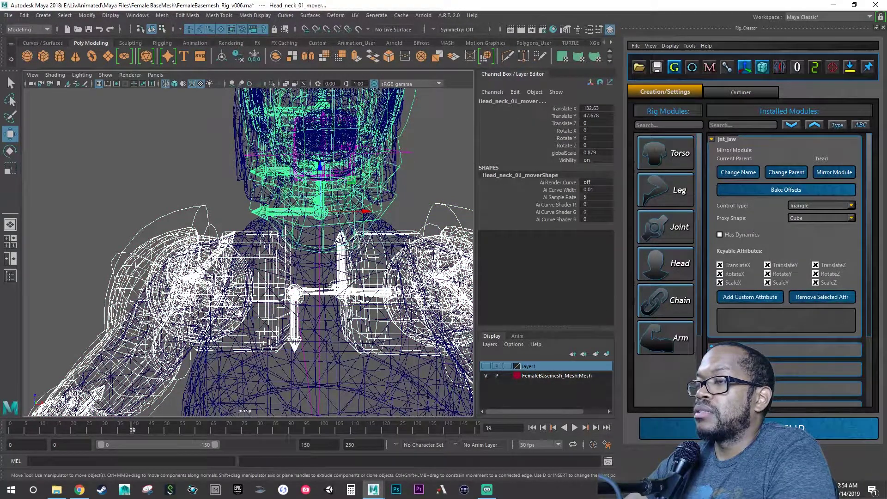
pyautogui.rightClick(533, 364)
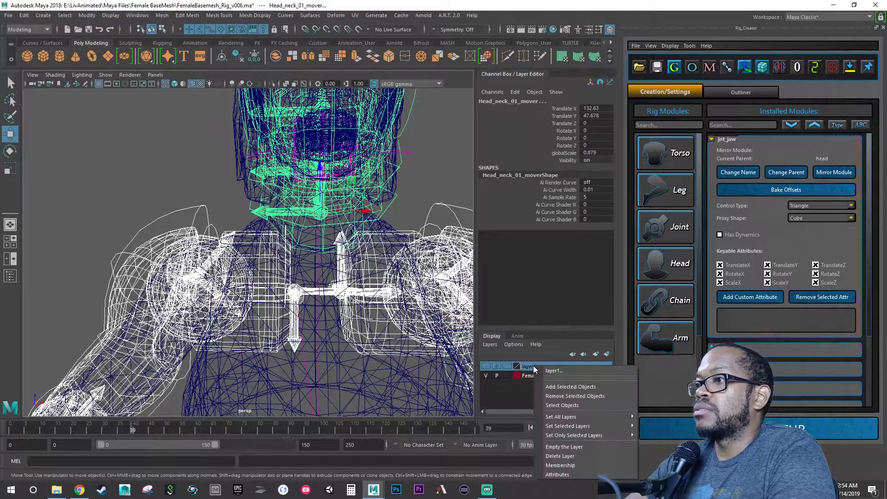
pyautogui.click(552, 384)
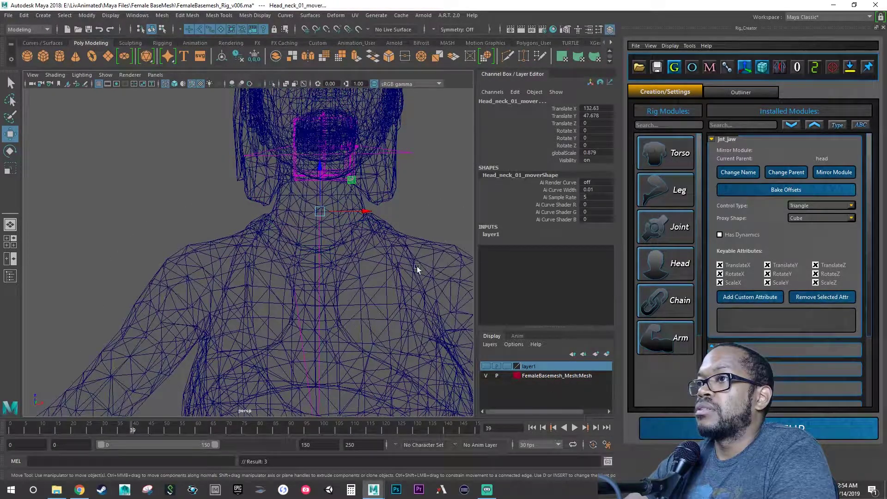
# Select the jaw mover inside the head and show the perspective view smooth shaded.
pyautogui.keyDown('alt'); pyautogui.moveTo(427, 207); pyautogui.dragTo(298, 214); pyautogui.keyUp('alt')
pyautogui.keyDown('alt'); pyautogui.moveTo(298, 215); pyautogui.dragTo(253, 224, button='right'); pyautogui.keyUp('alt')
pyautogui.moveTo(253, 223)
pyautogui.keyDown('alt'); pyautogui.mouseDown()
pyautogui.moveTo(264, 234)
pyautogui.moveTo(282, 231)
pyautogui.moveTo(257, 234)
pyautogui.mouseUp(); pyautogui.keyUp('alt')
pyautogui.click(156, 225)
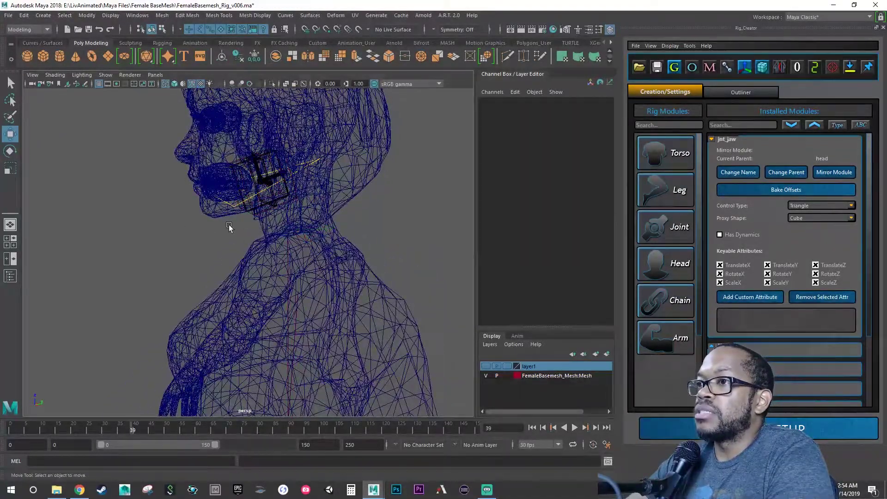
pyautogui.click(235, 207)
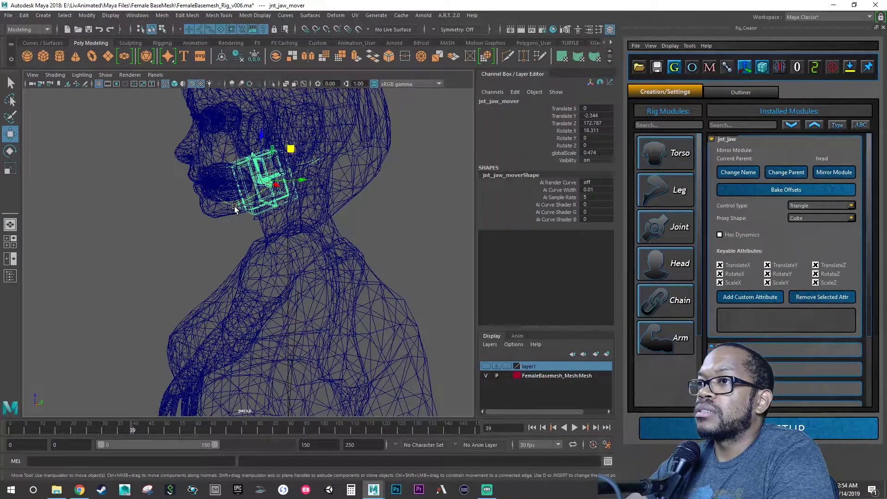
pyautogui.keyDown('alt'); pyautogui.moveTo(293, 153); pyautogui.dragTo(269, 148); pyautogui.keyUp('alt')
pyautogui.hotkey('ctrl', 'z')
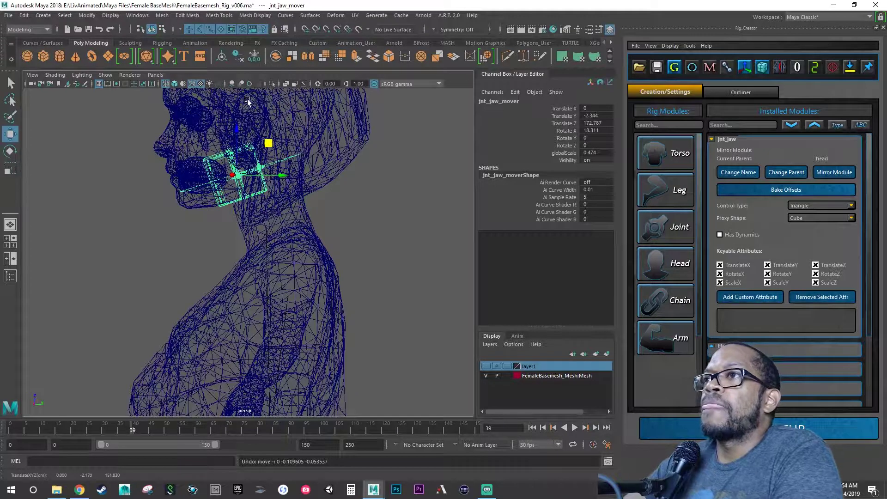
pyautogui.click(175, 84)
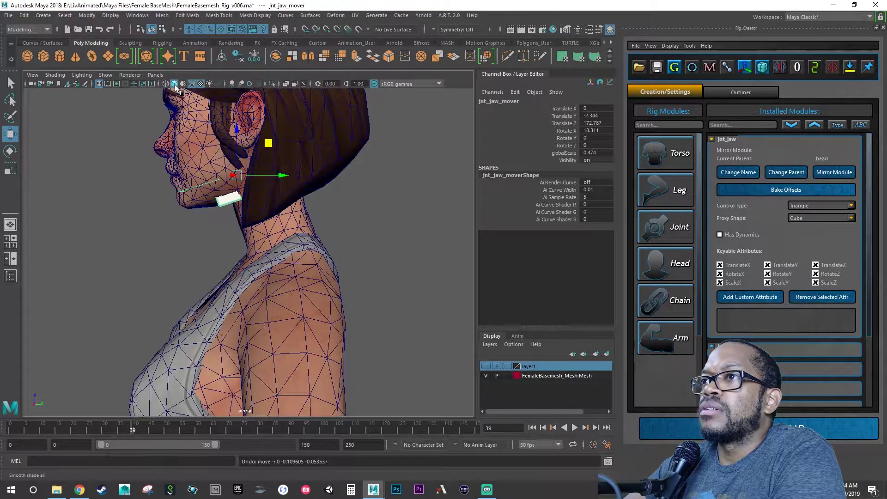
pyautogui.keyDown('alt'); pyautogui.moveTo(199, 178); pyautogui.dragTo(275, 184); pyautogui.keyUp('alt')
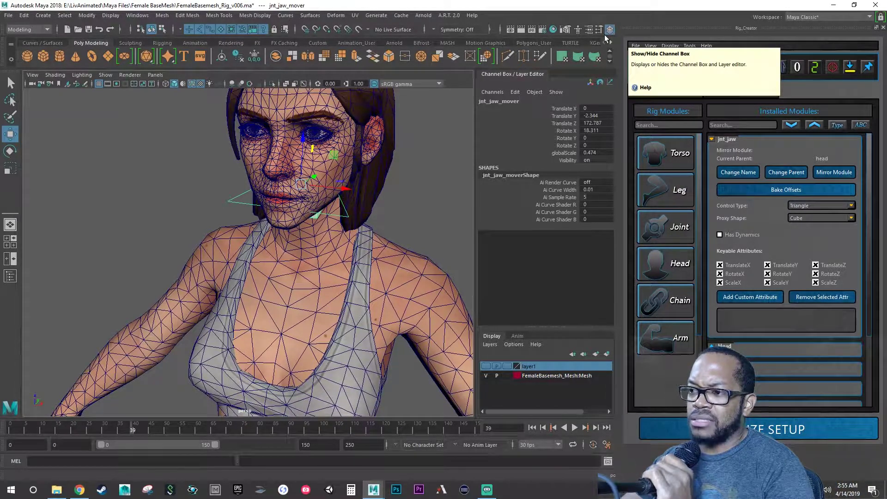
# Try rotating the jaw mover freely about its Y axis.
pyautogui.press('e')
pyautogui.moveTo(395, 196)
pyautogui.keyDown('alt'); pyautogui.mouseDown()
pyautogui.moveTo(364, 196)
pyautogui.moveTo(401, 198)
pyautogui.mouseUp(); pyautogui.keyUp('alt')
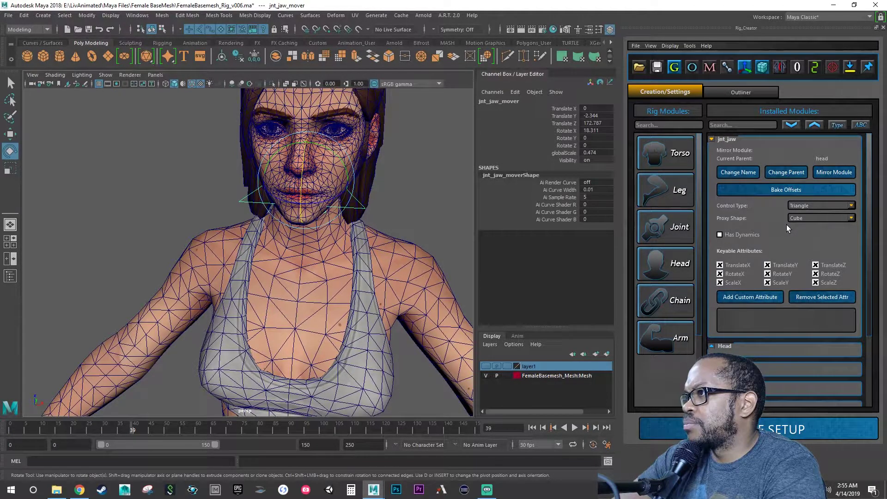
pyautogui.moveTo(325, 234)
pyautogui.keyDown('alt'); pyautogui.mouseDown()
pyautogui.moveTo(306, 237)
pyautogui.moveTo(312, 227)
pyautogui.mouseUp(); pyautogui.keyUp('alt')
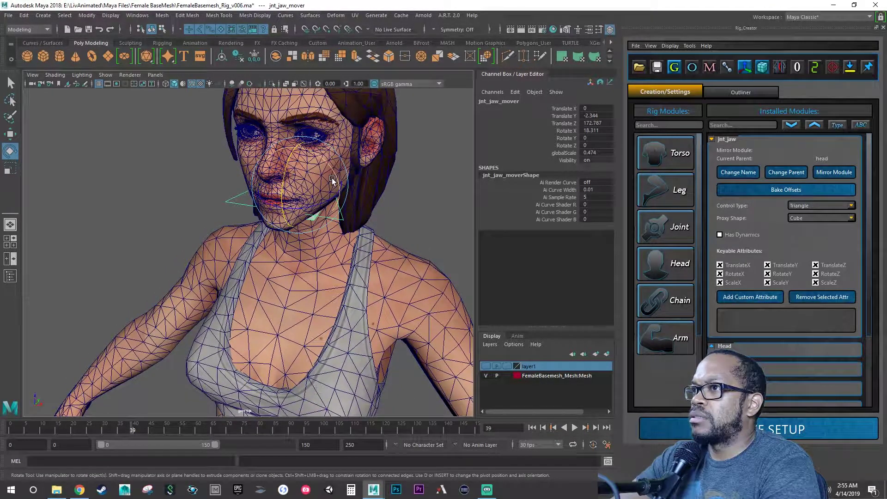
pyautogui.moveTo(335, 176); pyautogui.dragTo(271, 106)
pyautogui.hotkey('ctrl', 'z')
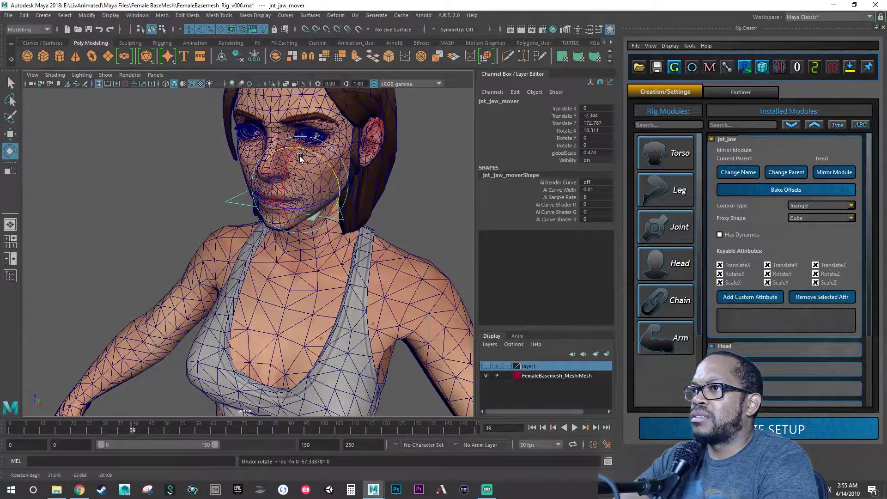
# Set the jaw mover's Rotate Y to 90 and Rotate X to 0.
pyautogui.doubleClick(593, 137)
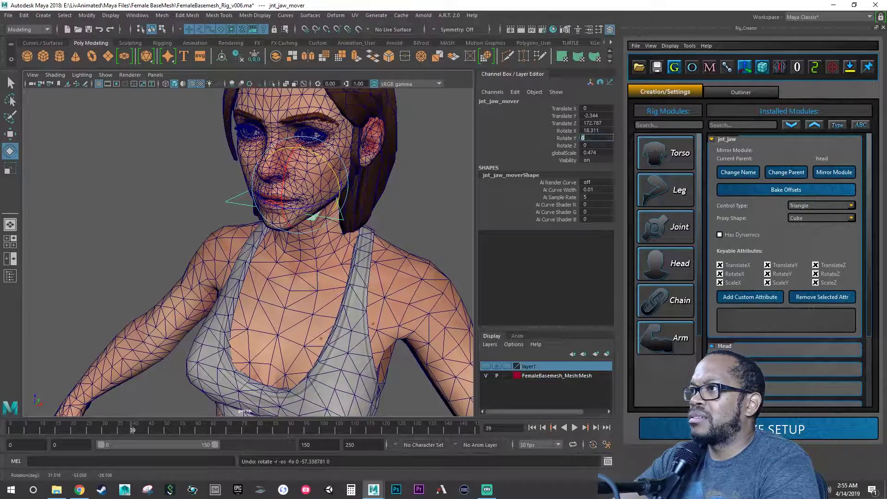
pyautogui.write('90')
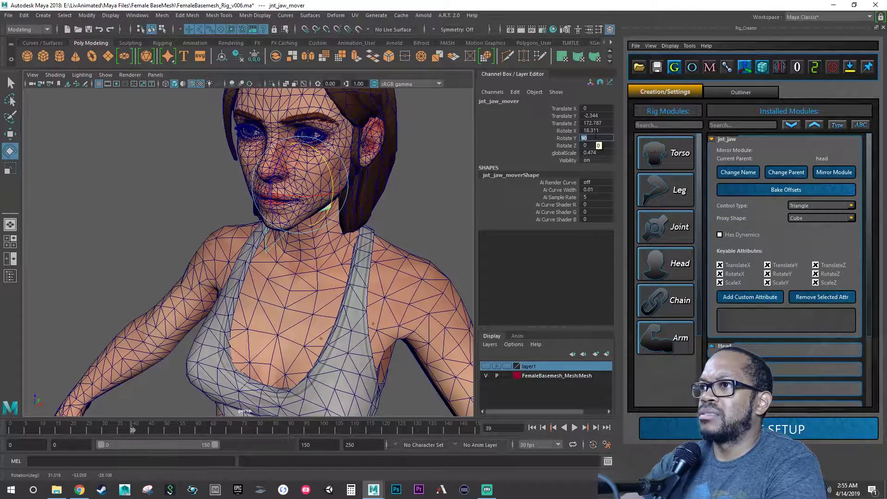
pyautogui.press('Return')
pyautogui.keyDown('alt'); pyautogui.moveTo(329, 181); pyautogui.dragTo(348, 157); pyautogui.keyUp('alt')
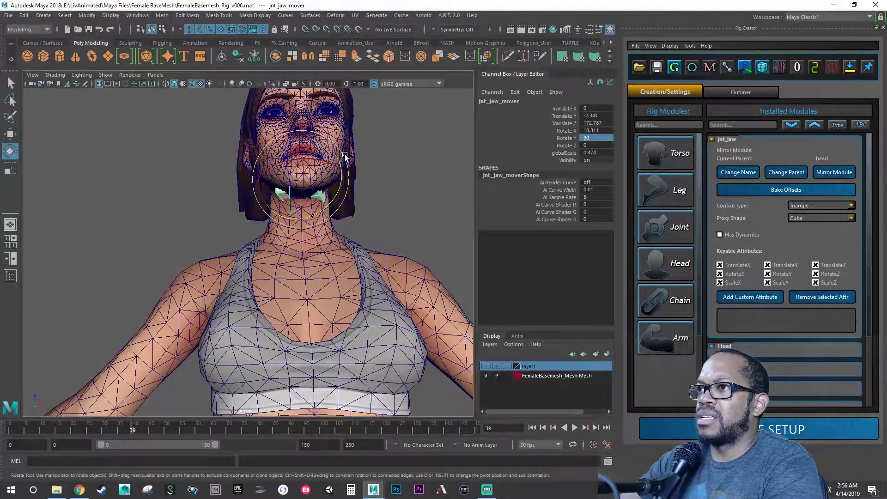
pyautogui.doubleClick(595, 131)
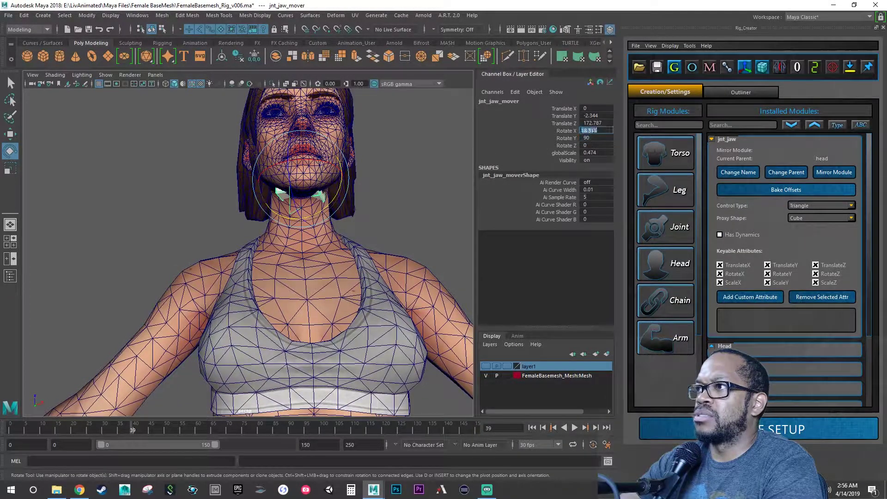
pyautogui.write('0')
pyautogui.press('Return')
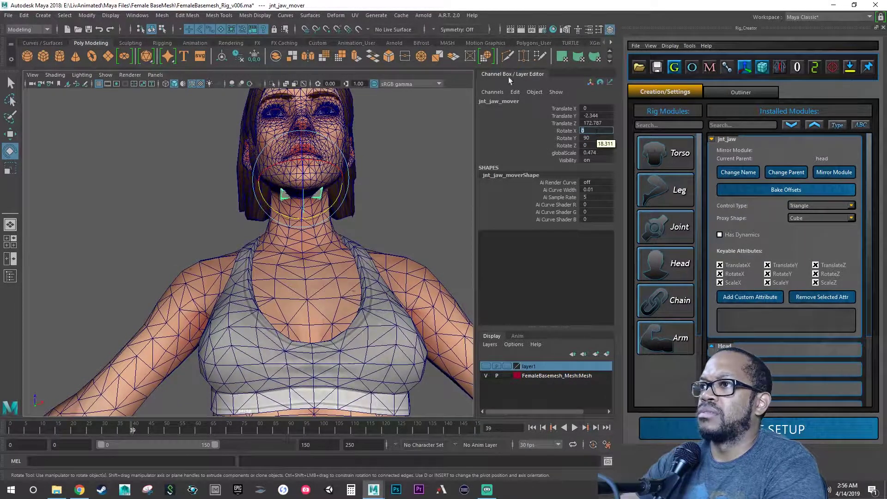
# Test the jaw mover's rotation about its Z axis, undo it, and set Rotate Z to 180.
pyautogui.keyDown('alt'); pyautogui.moveTo(376, 176); pyautogui.dragTo(329, 189); pyautogui.keyUp('alt')
pyautogui.moveTo(256, 180); pyautogui.dragTo(264, 189)
pyautogui.hotkey('ctrl', 'z')
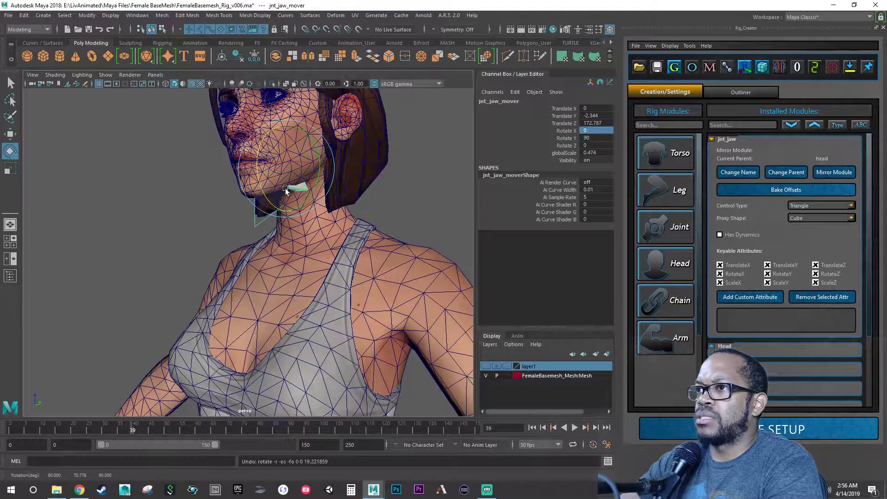
pyautogui.doubleClick(596, 146)
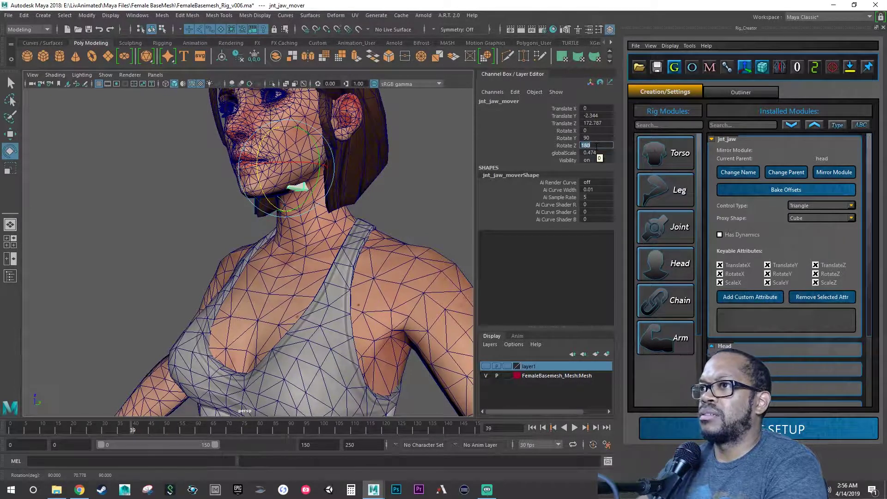
pyautogui.press('Return')
# Scale the jaw mover up uniformly to a global scale of about 0.575.
pyautogui.keyDown('alt'); pyautogui.moveTo(353, 160); pyautogui.dragTo(327, 212); pyautogui.keyUp('alt')
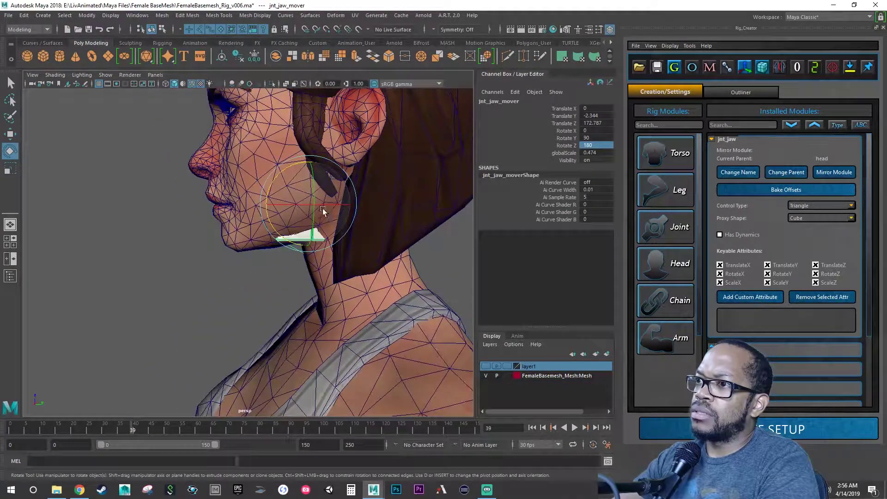
pyautogui.moveTo(273, 179); pyautogui.dragTo(266, 189)
pyautogui.hotkey('ctrl', 'z')
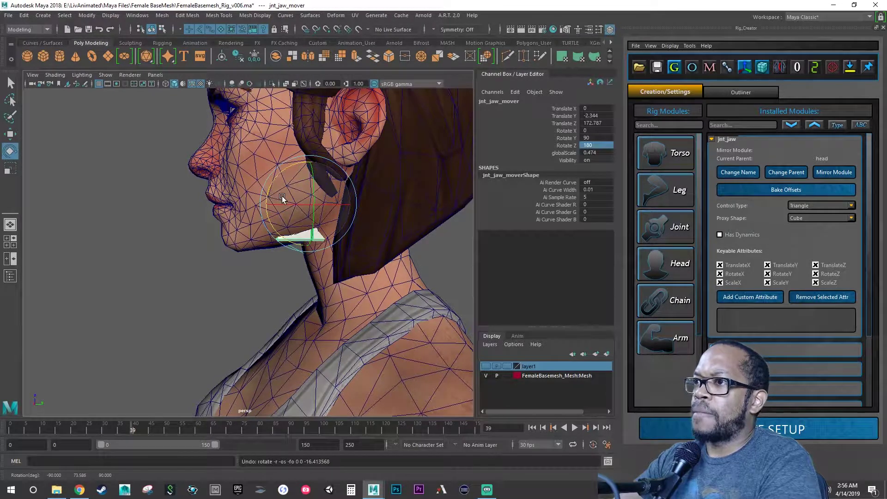
pyautogui.press('r')
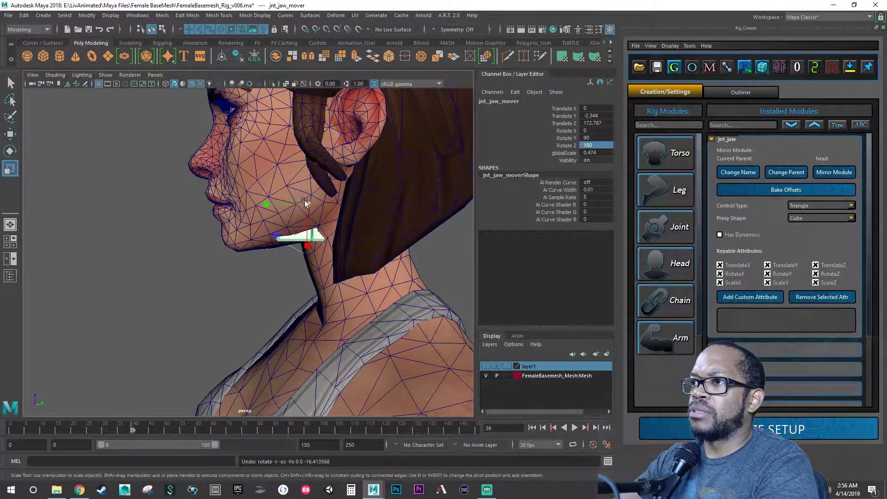
pyautogui.moveTo(308, 203); pyautogui.dragTo(337, 155)
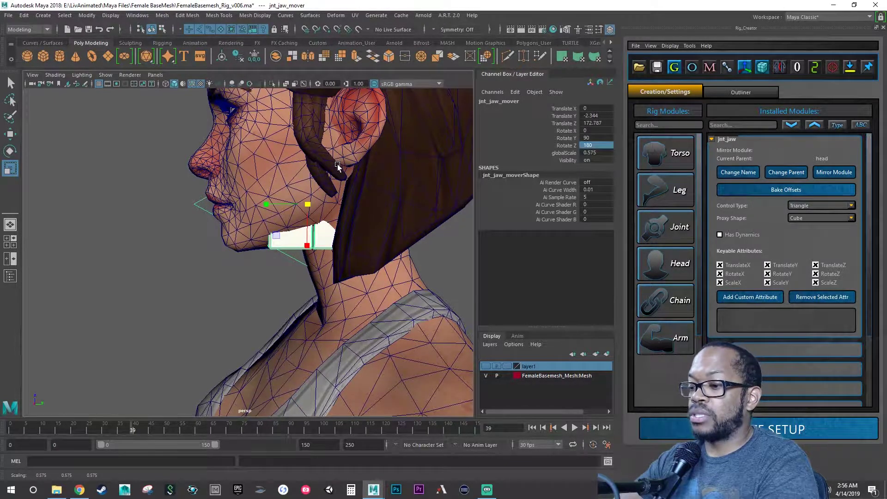
# In a shaded side view, tilt the jaw mover to about 61.7 in Rotate Y and shift it to about -2.38 in Y and 173.58 in Z.
pyautogui.press('space')
pyautogui.press('space')
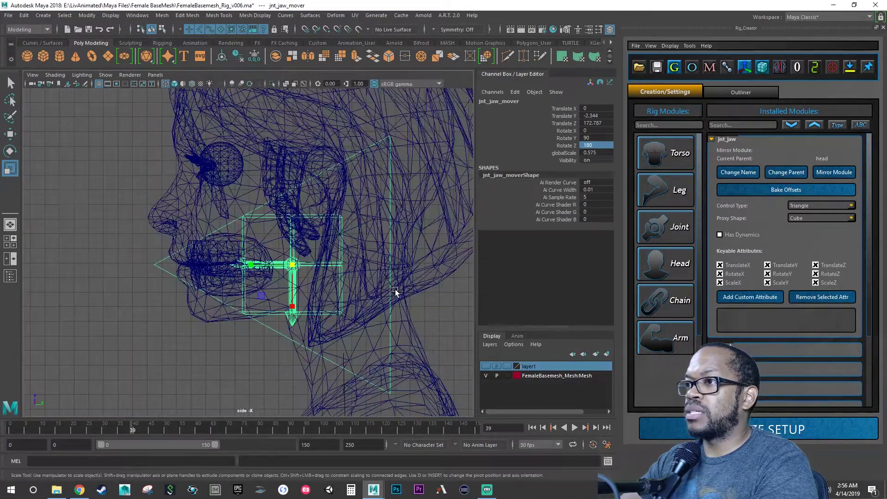
pyautogui.click(175, 84)
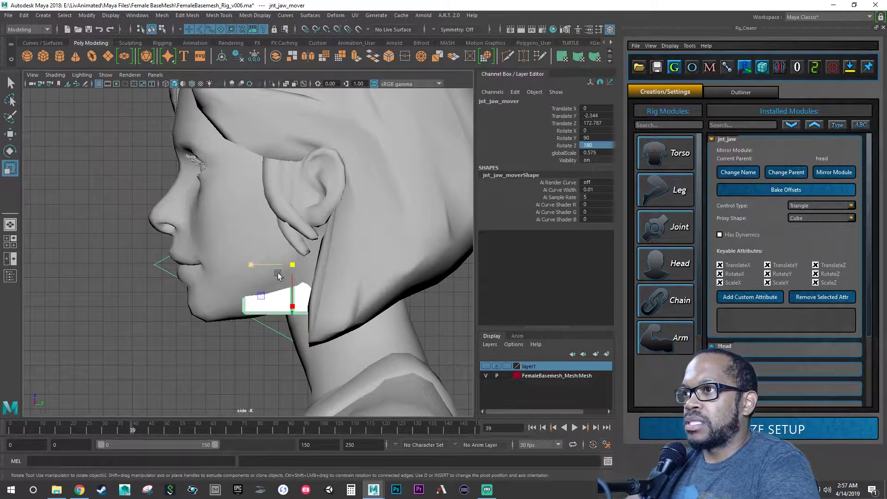
pyautogui.press('e')
pyautogui.moveTo(259, 244); pyautogui.dragTo(254, 254)
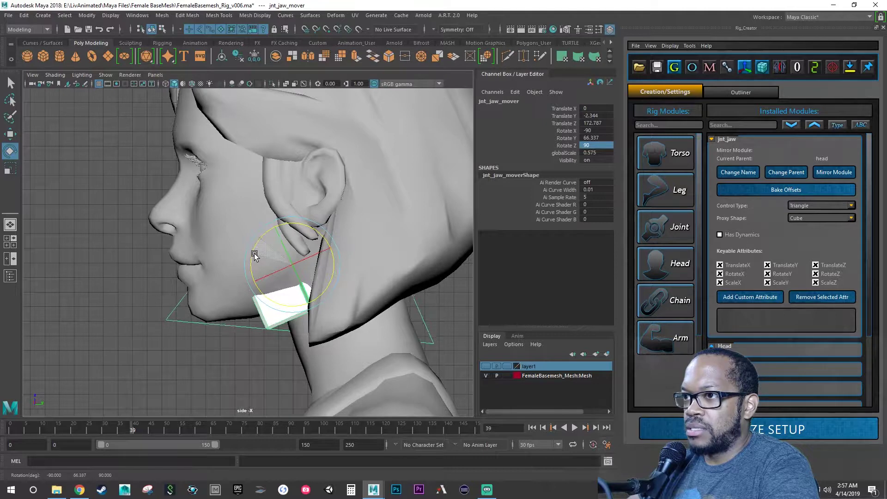
pyautogui.press('w')
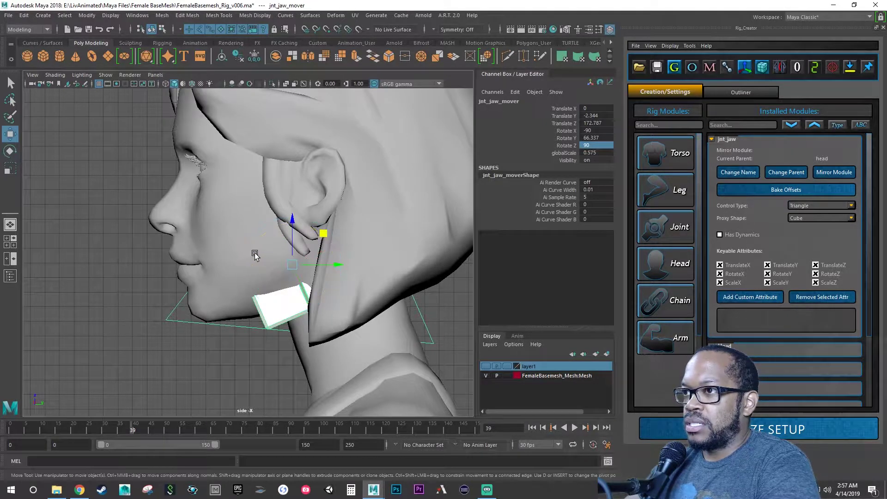
pyautogui.moveTo(323, 232); pyautogui.dragTo(319, 222)
pyautogui.press('e')
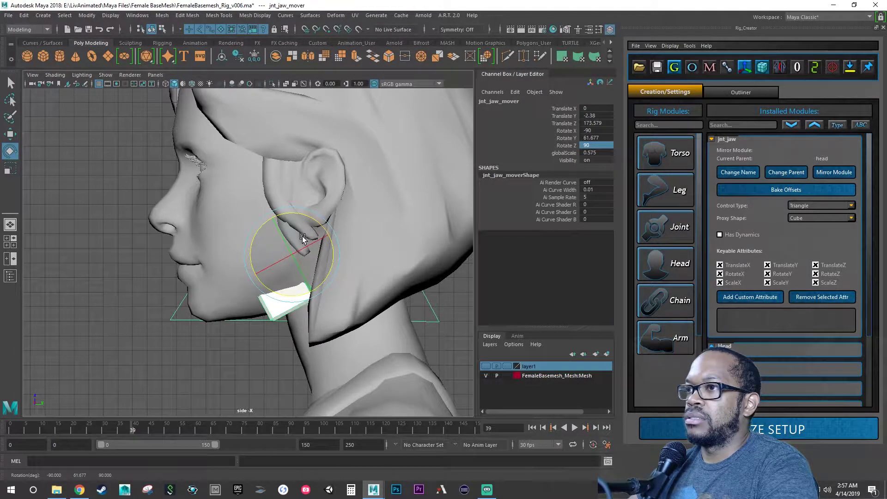
pyautogui.moveTo(252, 242)
pyautogui.mouseDown()
pyautogui.moveTo(259, 260)
pyautogui.moveTo(251, 250)
pyautogui.mouseUp()
pyautogui.moveTo(251, 253); pyautogui.dragTo(242, 264)
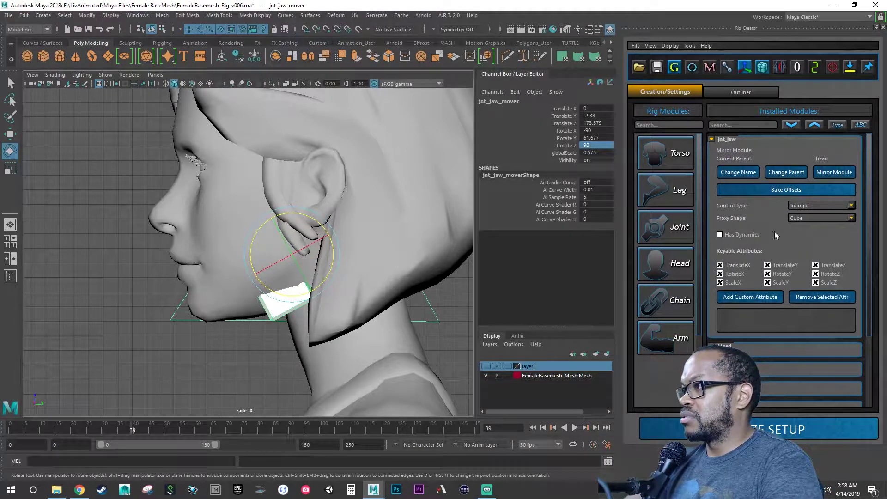
# Set the jaw module's proxy shape to Sphere and inspect the jaw area in the perspective view.
pyautogui.click(798, 218)
pyautogui.click(798, 244)
pyautogui.keyDown('alt'); pyautogui.moveTo(297, 236); pyautogui.dragTo(315, 245); pyautogui.keyUp('alt')
pyautogui.press('space')
pyautogui.press('space')
pyautogui.moveTo(378, 170)
pyautogui.keyDown('alt'); pyautogui.mouseDown()
pyautogui.moveTo(425, 186)
pyautogui.moveTo(381, 187)
pyautogui.mouseUp(); pyautogui.keyUp('alt')
pyautogui.keyDown('alt'); pyautogui.moveTo(382, 187); pyautogui.dragTo(409, 185, button='right'); pyautogui.keyUp('alt')
pyautogui.keyDown('alt'); pyautogui.moveTo(408, 185); pyautogui.dragTo(282, 207); pyautogui.keyUp('alt')
pyautogui.hotkey('ctrl', 'z')
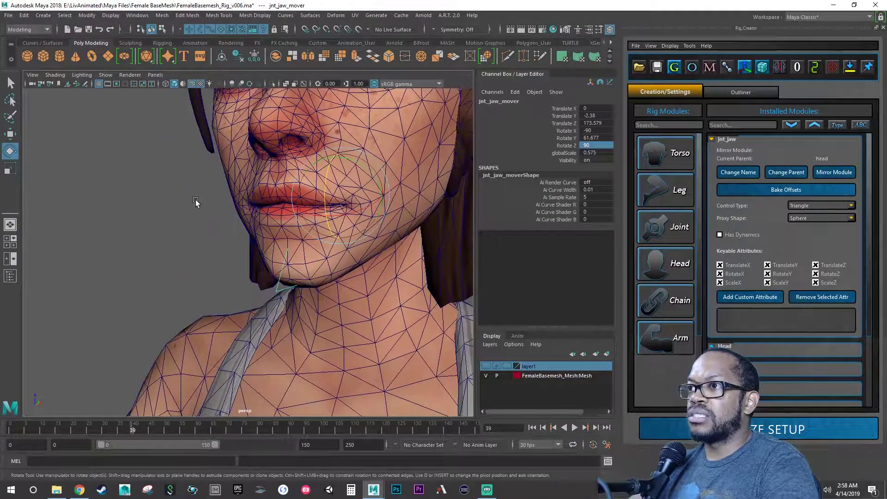
# Deselect the jaw mover and save the current scene.
pyautogui.click(196, 201)
pyautogui.keyDown('alt'); pyautogui.moveTo(191, 213); pyautogui.dragTo(153, 206); pyautogui.keyUp('alt')
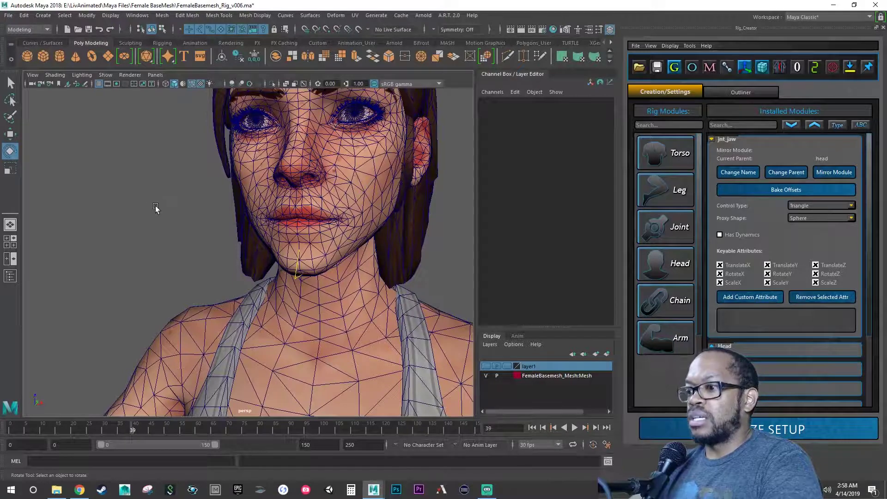
pyautogui.press('q')
pyautogui.hotkey('ctrl', 's')
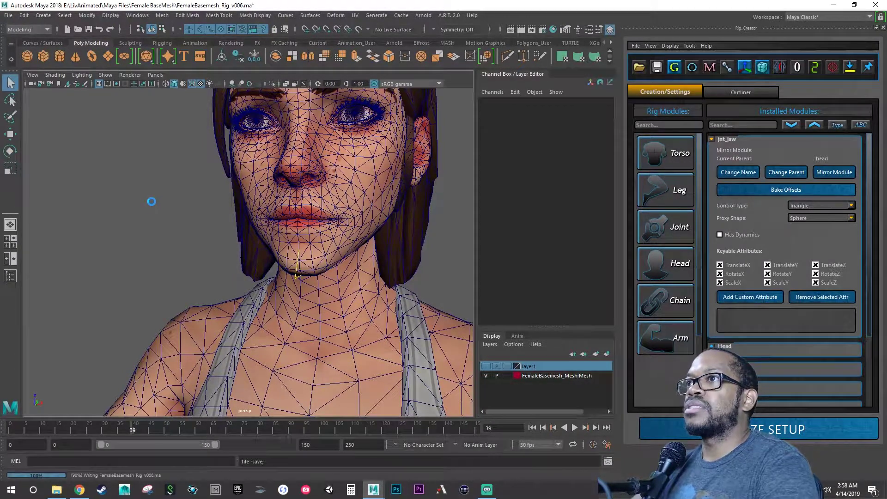
pyautogui.press('e')
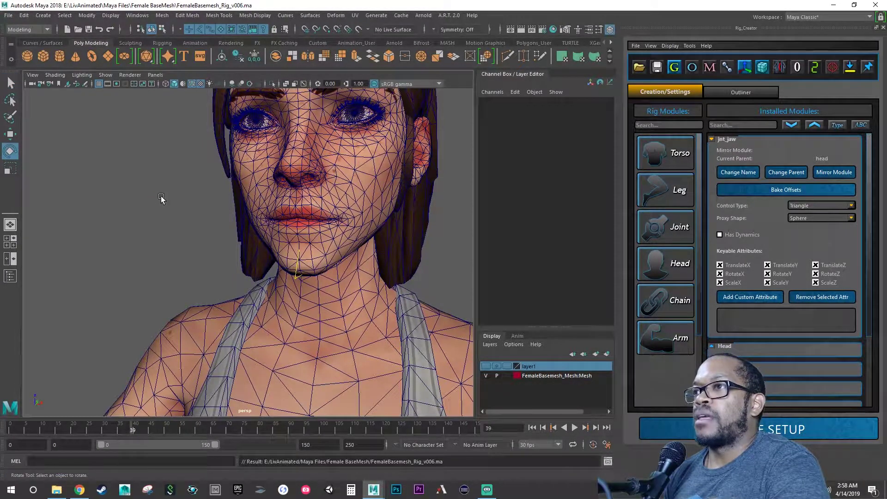
# Save the scene as a new version named FemaleBasemesh_Rig_v007.ma in the Female BaseMesh folder.
pyautogui.click(8, 15)
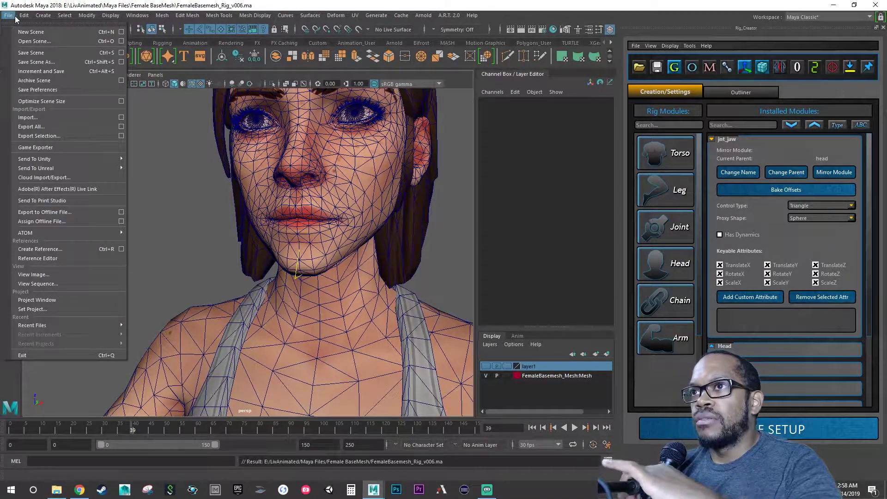
pyautogui.click(32, 62)
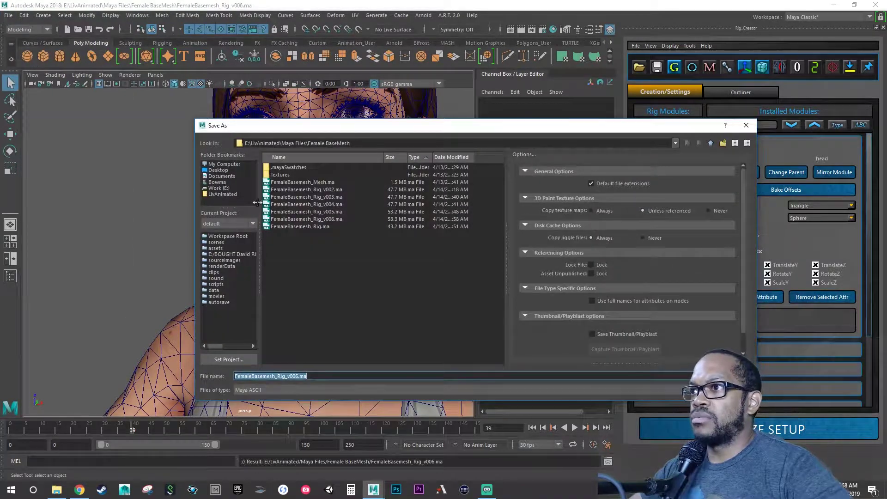
pyautogui.click(296, 376)
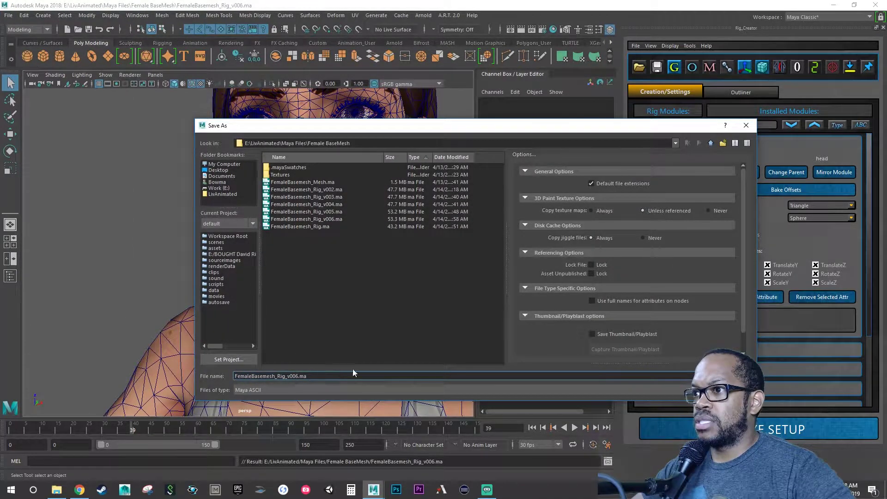
pyautogui.press('BackSpace')
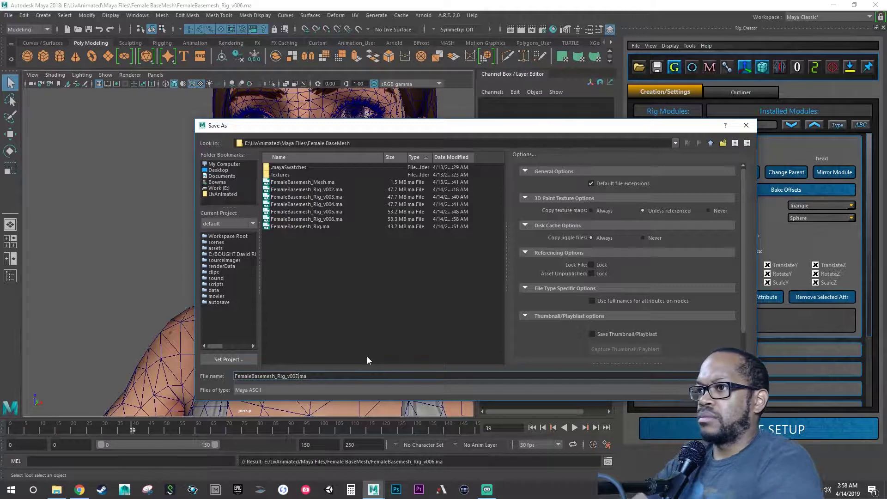
pyautogui.write('7')
pyautogui.press('Return')
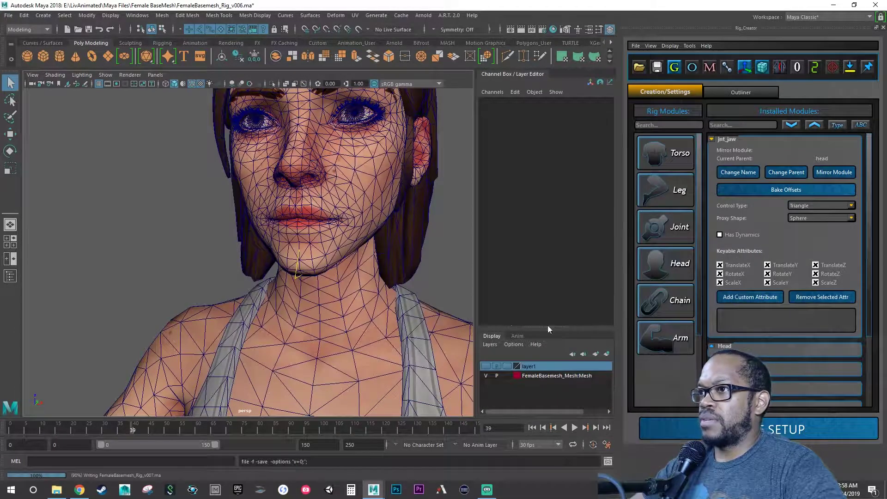
pyautogui.press('e')
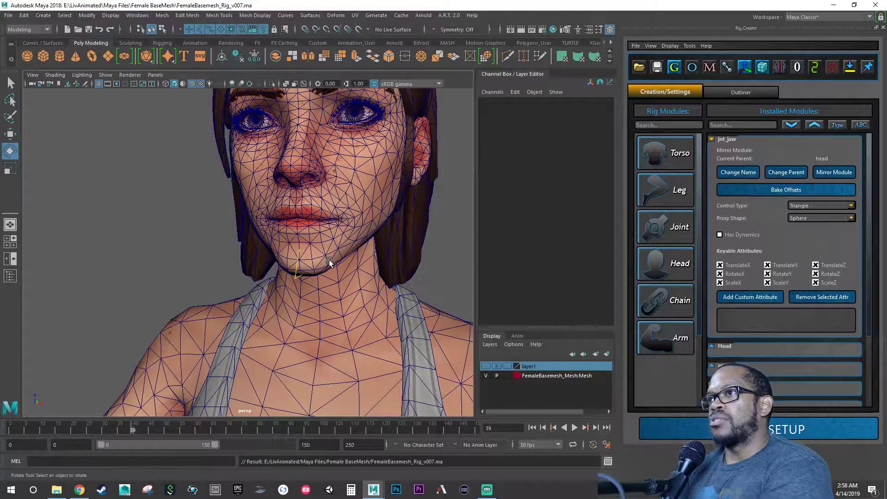
# Create a new Joint module with the suffix eyeball_l, parented to the head bone.
pyautogui.keyDown('alt'); pyautogui.moveTo(270, 263); pyautogui.dragTo(332, 286); pyautogui.keyUp('alt')
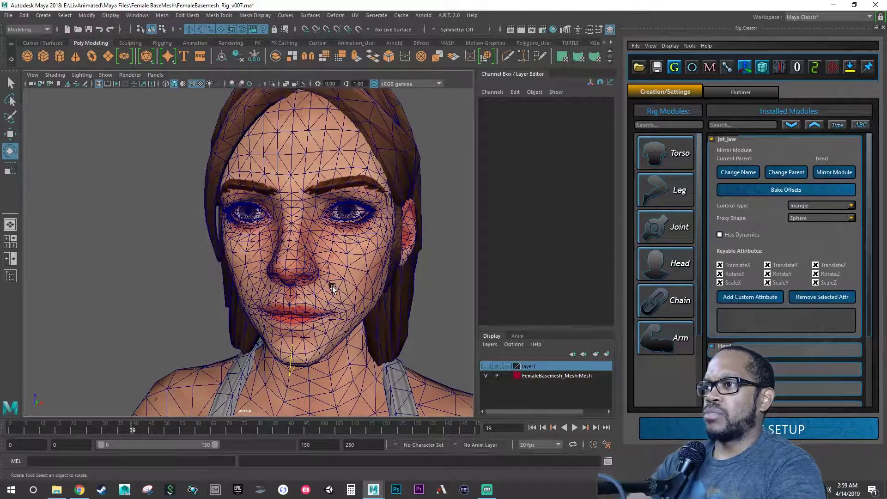
pyautogui.scroll(-5, 362, 282)
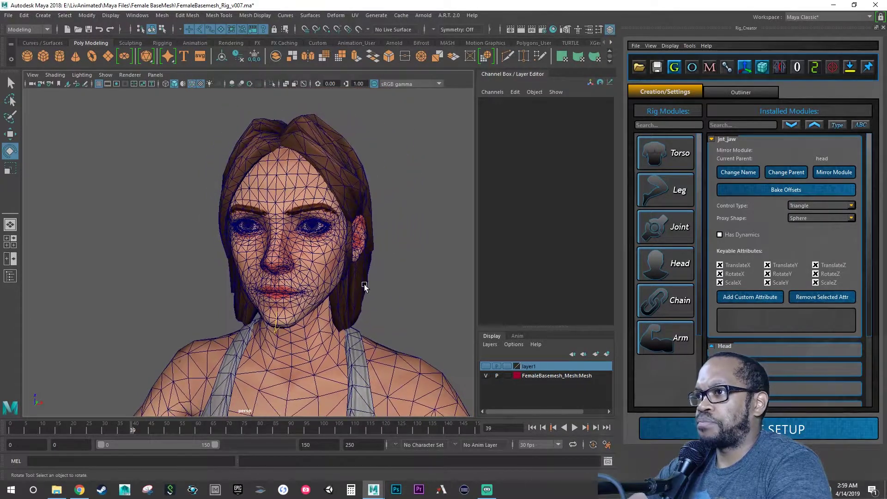
pyautogui.moveTo(364, 284)
pyautogui.keyDown('alt'); pyautogui.mouseDown()
pyautogui.moveTo(316, 282)
pyautogui.moveTo(351, 282)
pyautogui.mouseUp(); pyautogui.keyUp('alt')
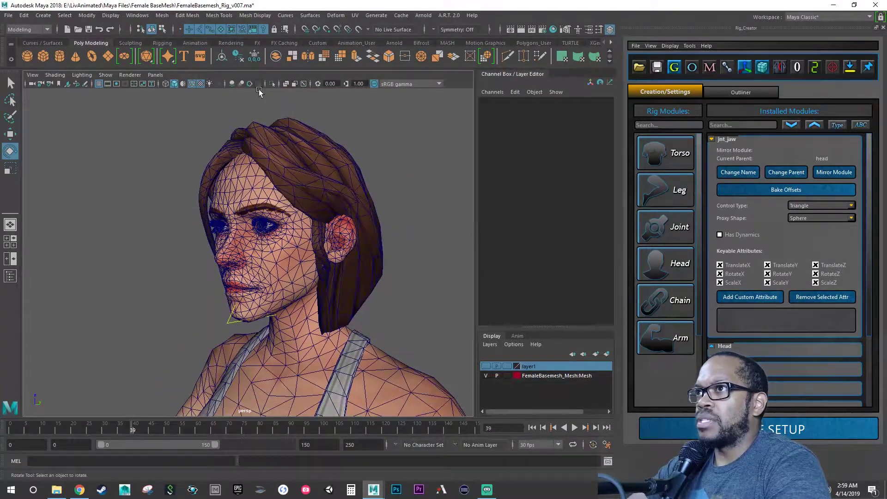
pyautogui.click(658, 227)
pyautogui.scroll(-5, 484, 237)
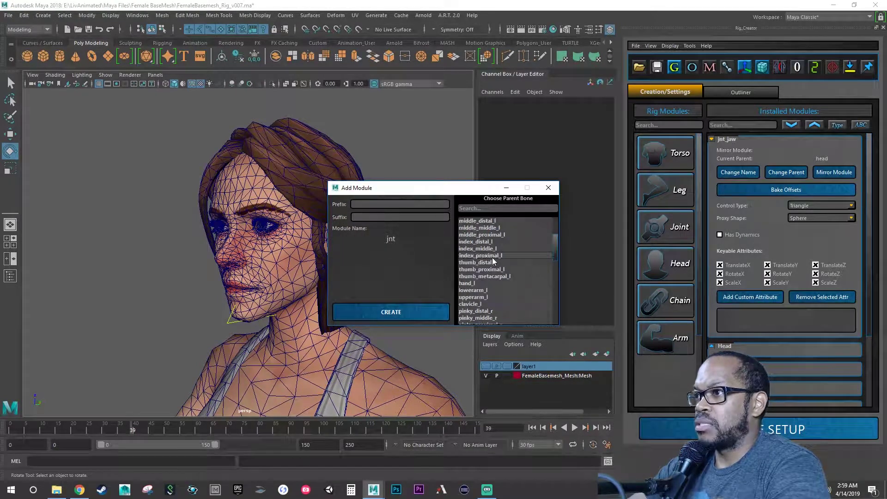
pyautogui.scroll(-5, 492, 256)
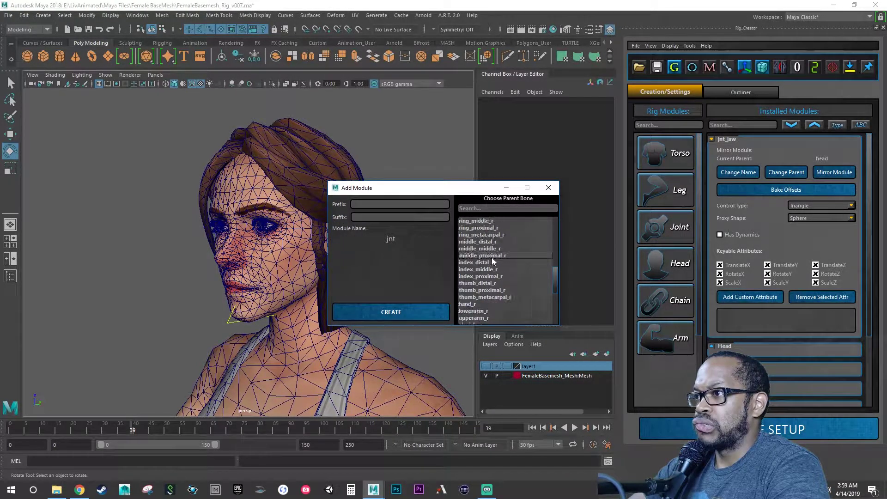
pyautogui.click(466, 310)
pyautogui.click(387, 220)
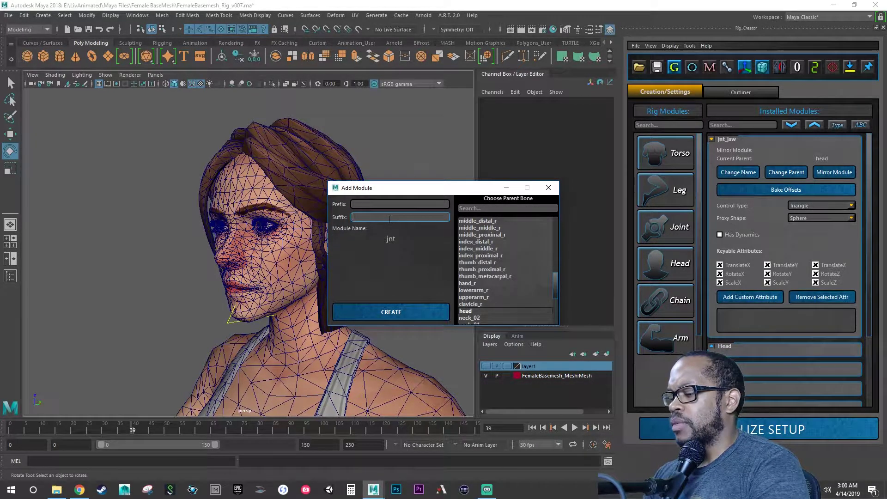
pyautogui.write('eyeball')
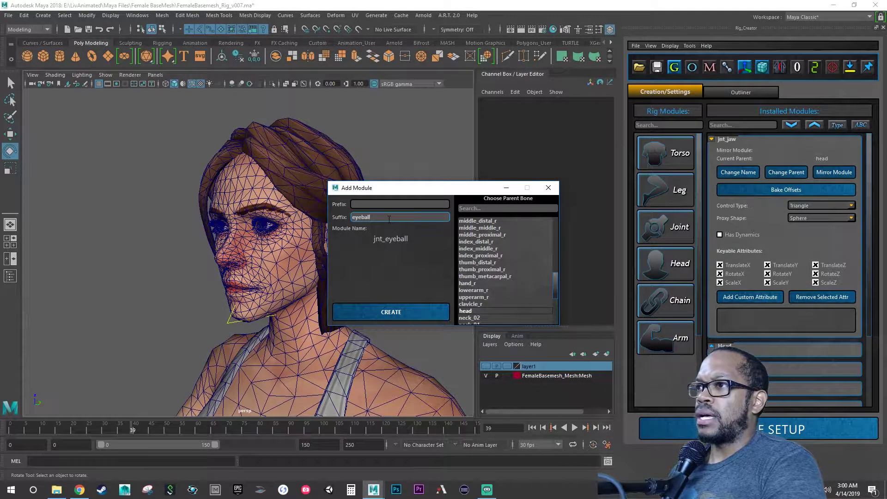
pyautogui.write('_')
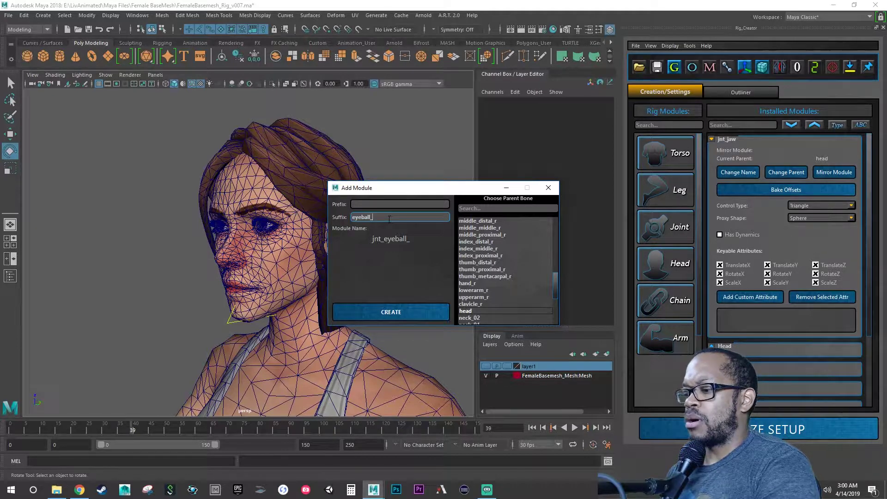
pyautogui.write('l')
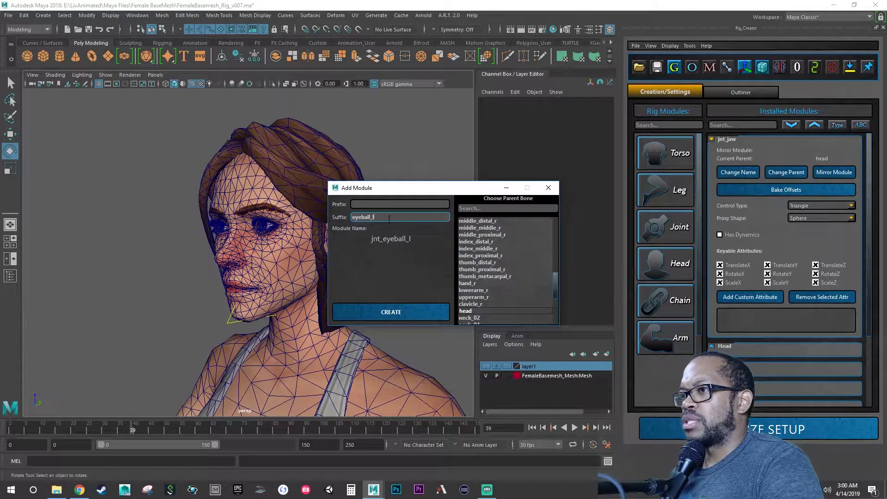
pyautogui.click(376, 311)
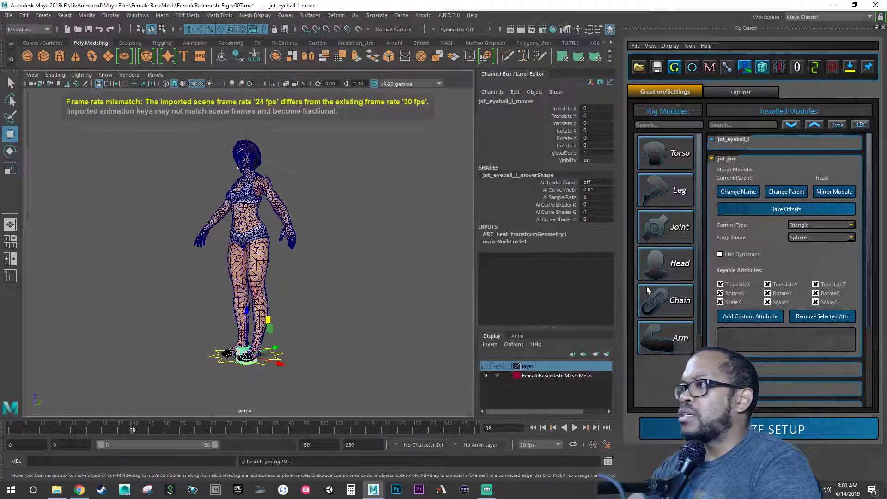
# Collapse the jaw module's settings, expand those of jnt_eyeball_l, and set its control type to Sphere.
pyautogui.keyDown('alt'); pyautogui.moveTo(301, 323); pyautogui.dragTo(272, 362); pyautogui.keyUp('alt')
pyautogui.click(282, 374)
pyautogui.keyDown('alt'); pyautogui.moveTo(272, 362); pyautogui.dragTo(377, 365, button='right'); pyautogui.keyUp('alt')
pyautogui.keyDown('alt'); pyautogui.moveTo(319, 339); pyautogui.dragTo(318, 280, button='middle'); pyautogui.keyUp('alt')
pyautogui.scroll(3, 211, 328)
pyautogui.click(241, 385)
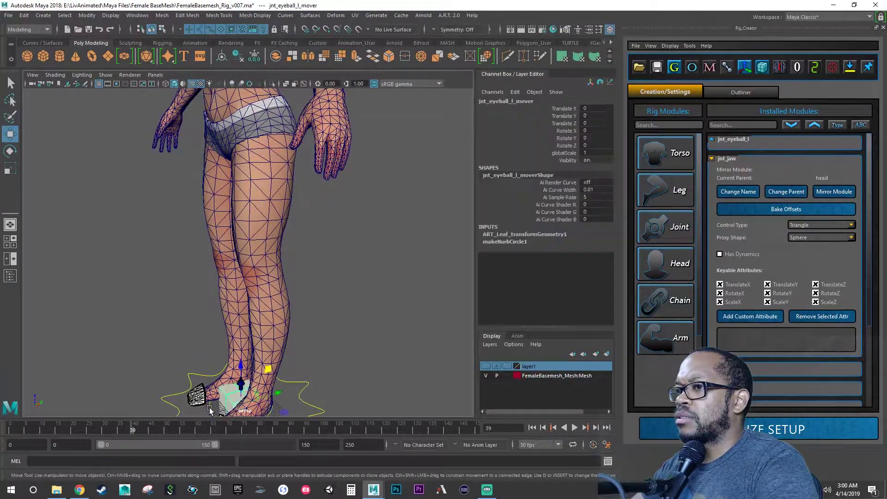
pyautogui.click(711, 158)
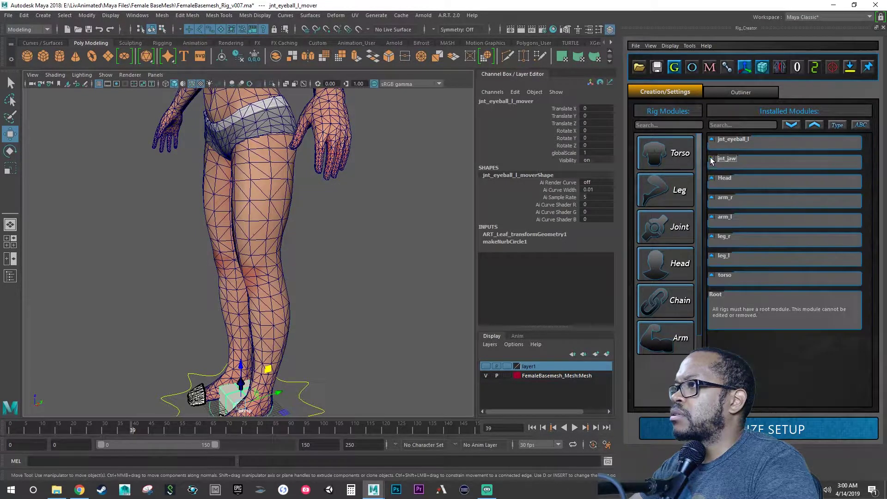
pyautogui.click(711, 140)
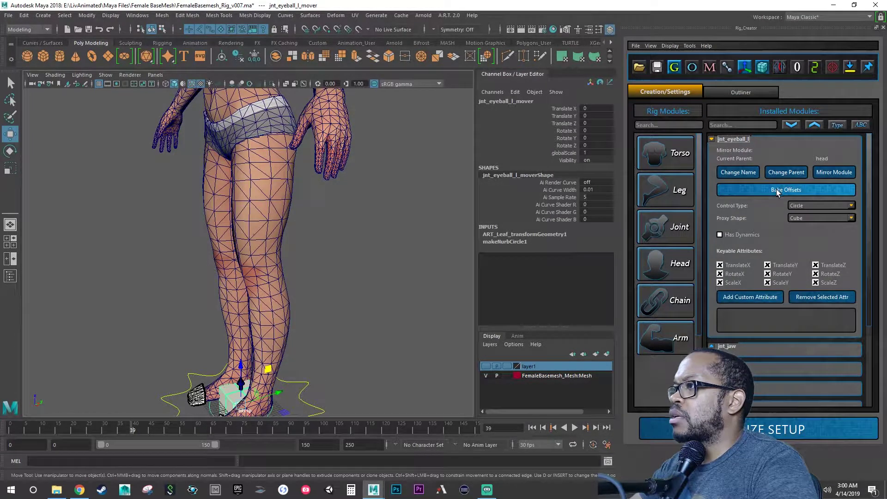
pyautogui.click(810, 218)
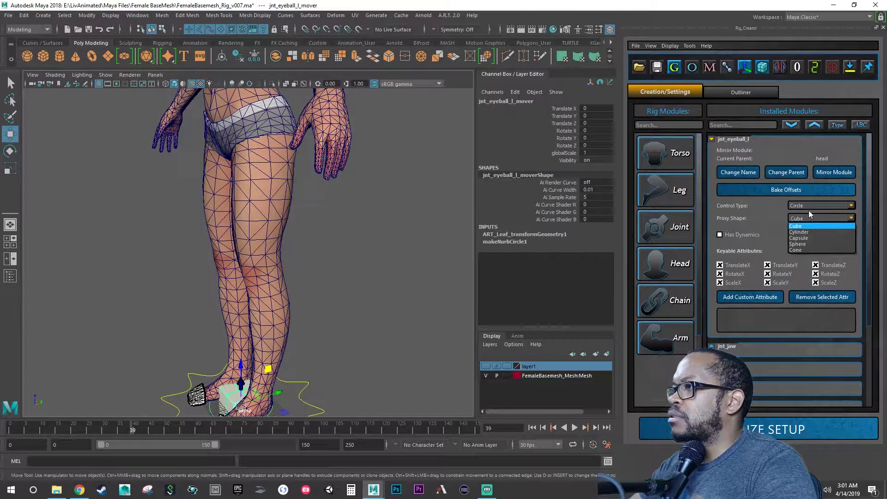
pyautogui.click(809, 211)
pyautogui.click(809, 206)
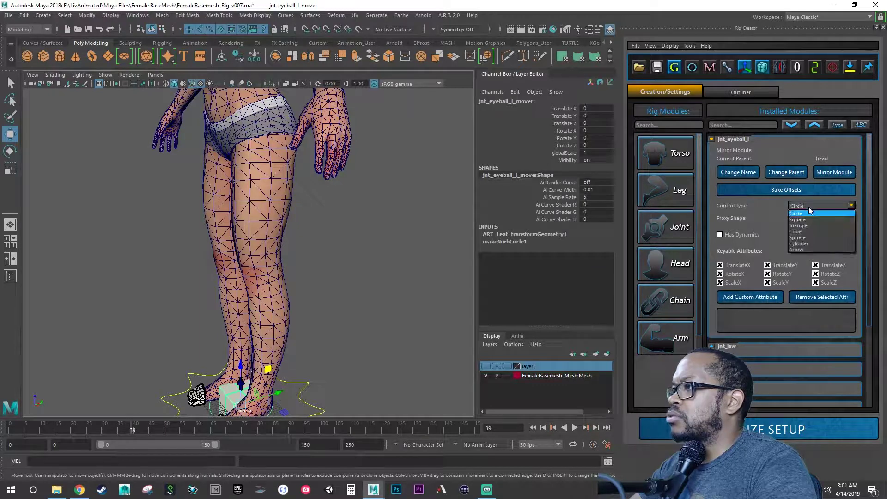
pyautogui.click(809, 238)
pyautogui.keyDown('alt'); pyautogui.moveTo(415, 249); pyautogui.dragTo(351, 245, button='right'); pyautogui.keyUp('alt')
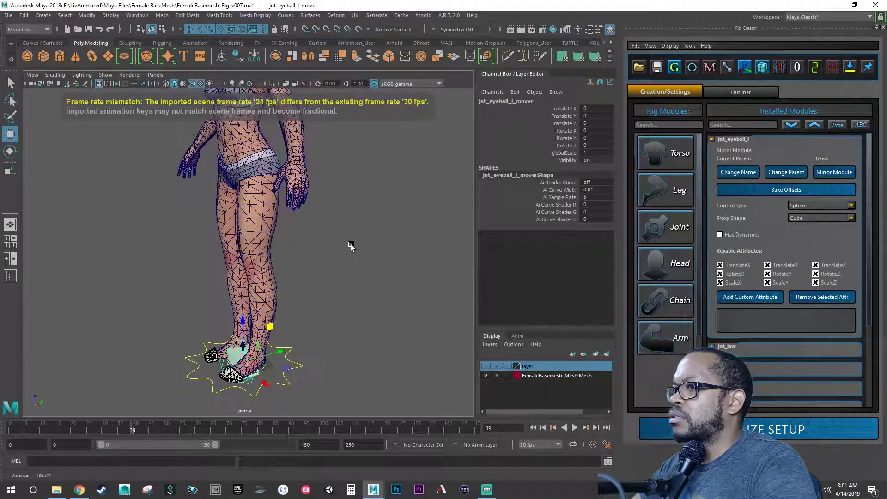
pyautogui.keyDown('alt'); pyautogui.moveTo(352, 245); pyautogui.dragTo(370, 250); pyautogui.keyUp('alt')
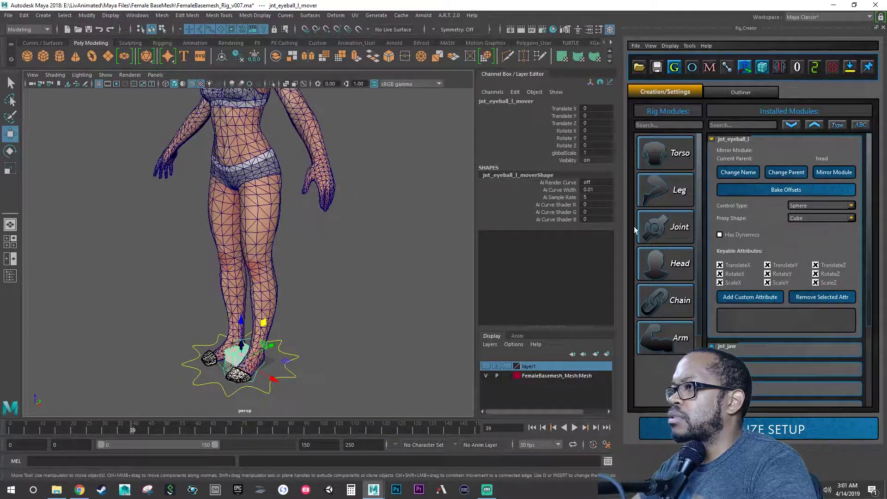